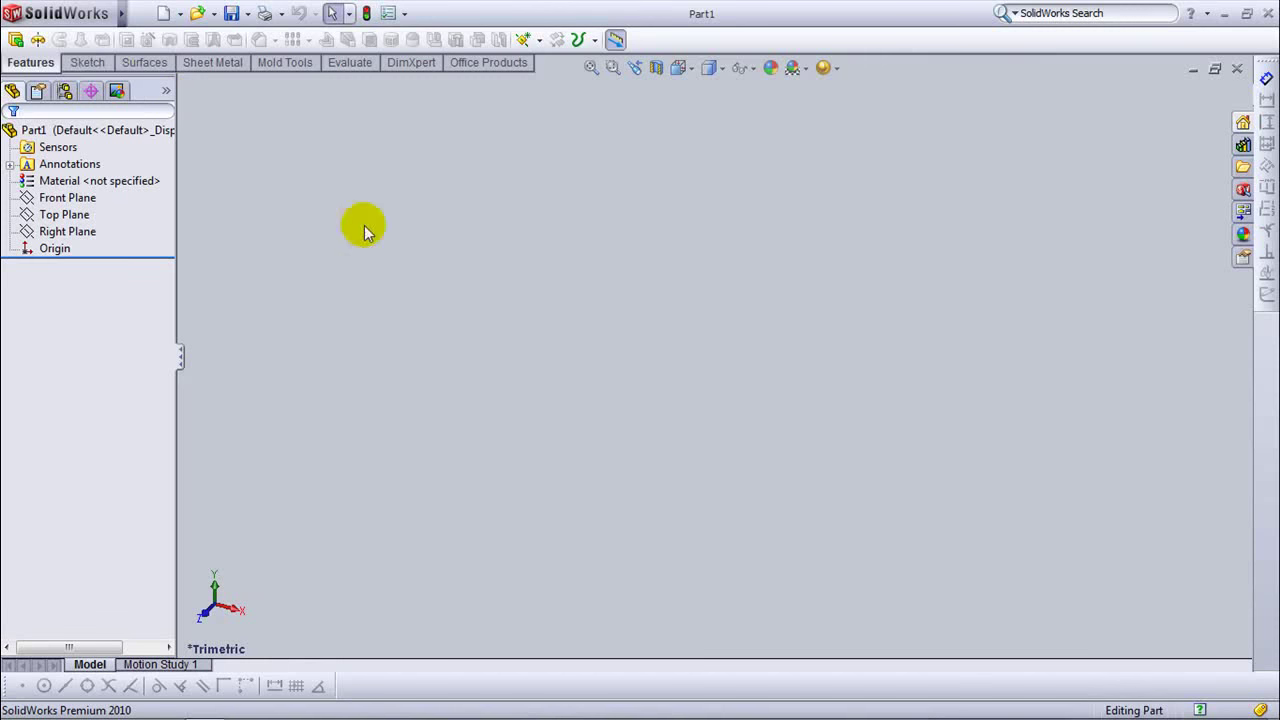
Launch Revolved Boss/Base and begin its profile sketch on the Front Plane.
{"action": "left_click", "coordinate": [37, 41]}
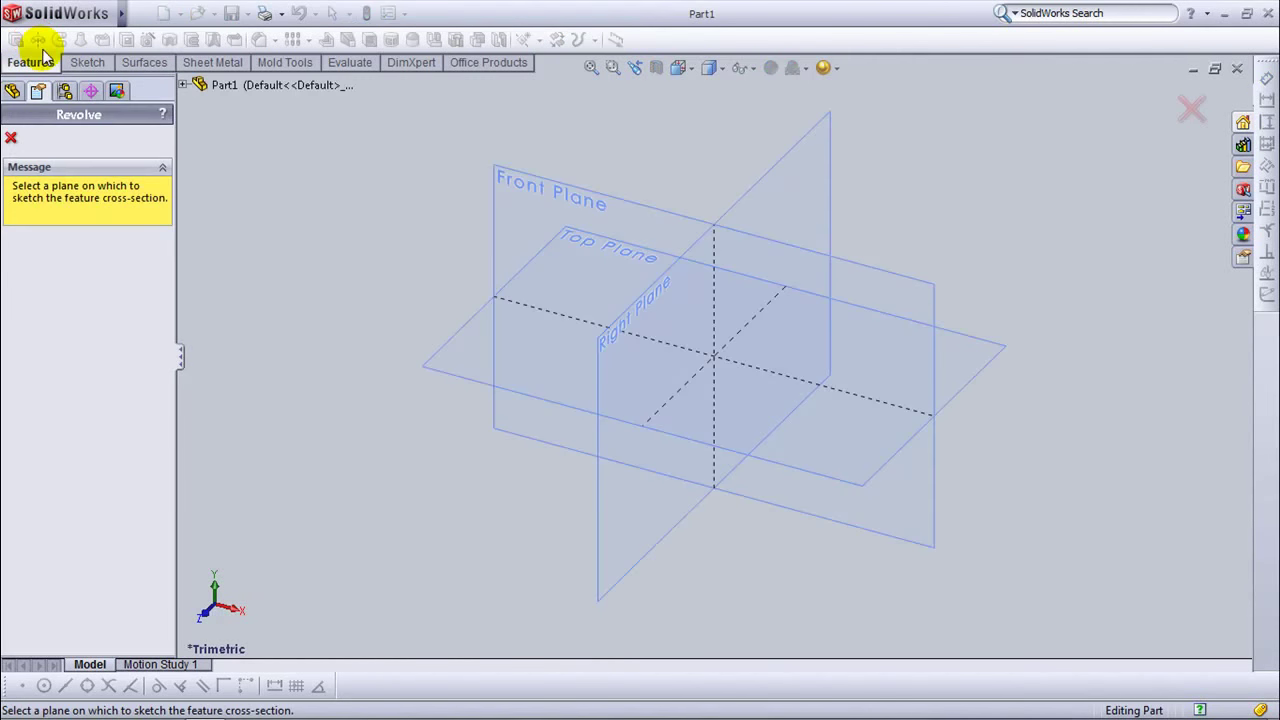
{"action": "left_click", "coordinate": [503, 177]}
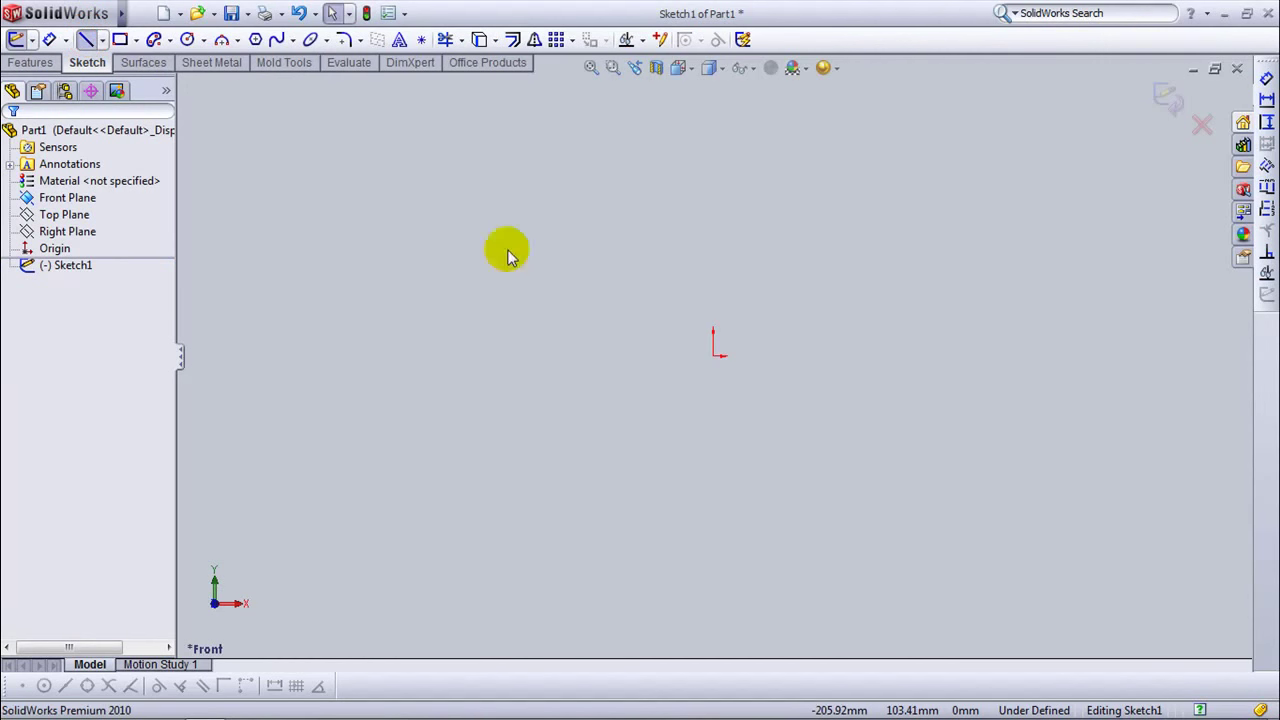
Draw a closed stepped profile of horizontal and vertical lines above the origin.
{"action": "left_click_drag", "start_coordinate": [713, 356], "coordinate": [716, 252]}
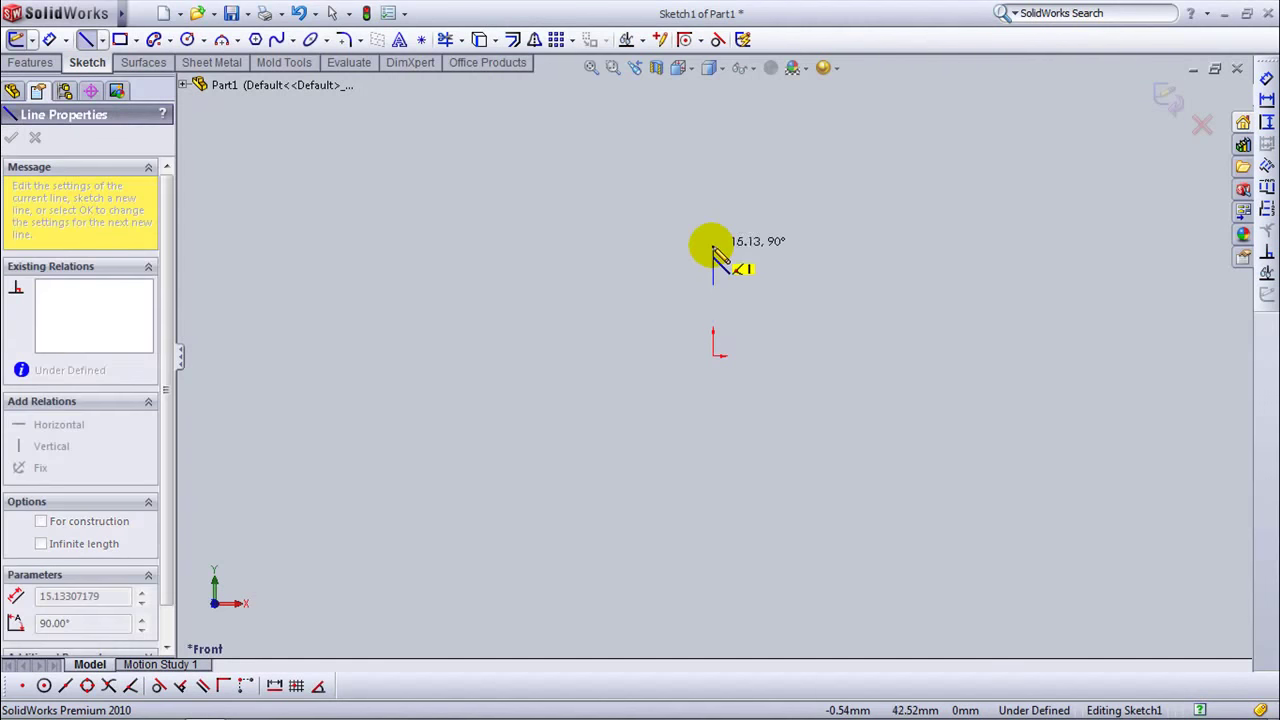
{"action": "left_click", "coordinate": [713, 240]}
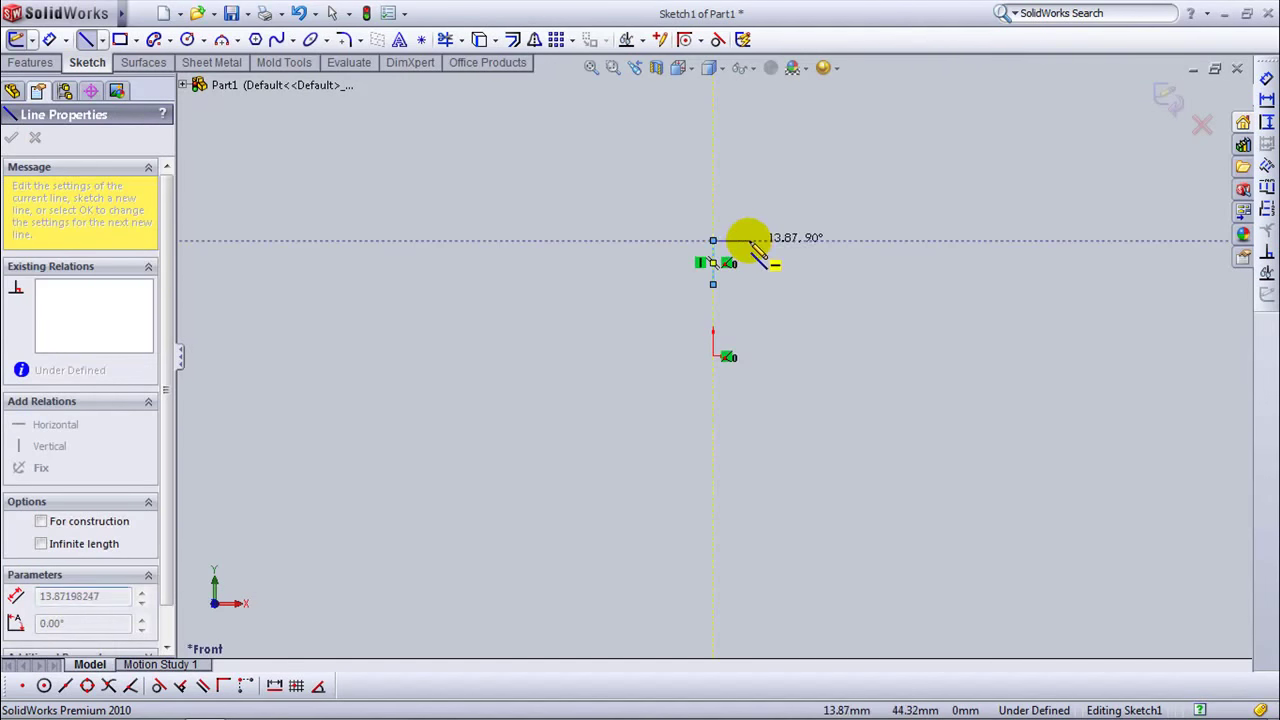
{"action": "left_click", "coordinate": [748, 240]}
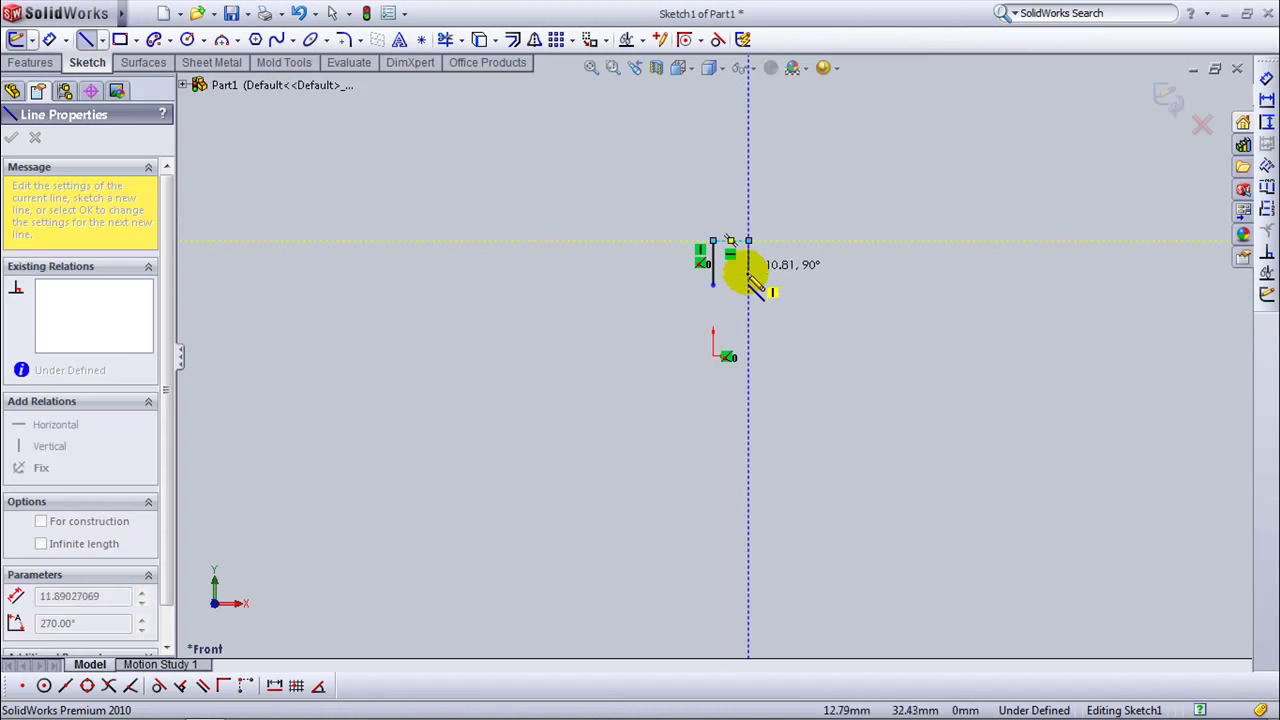
{"action": "left_click", "coordinate": [748, 272]}
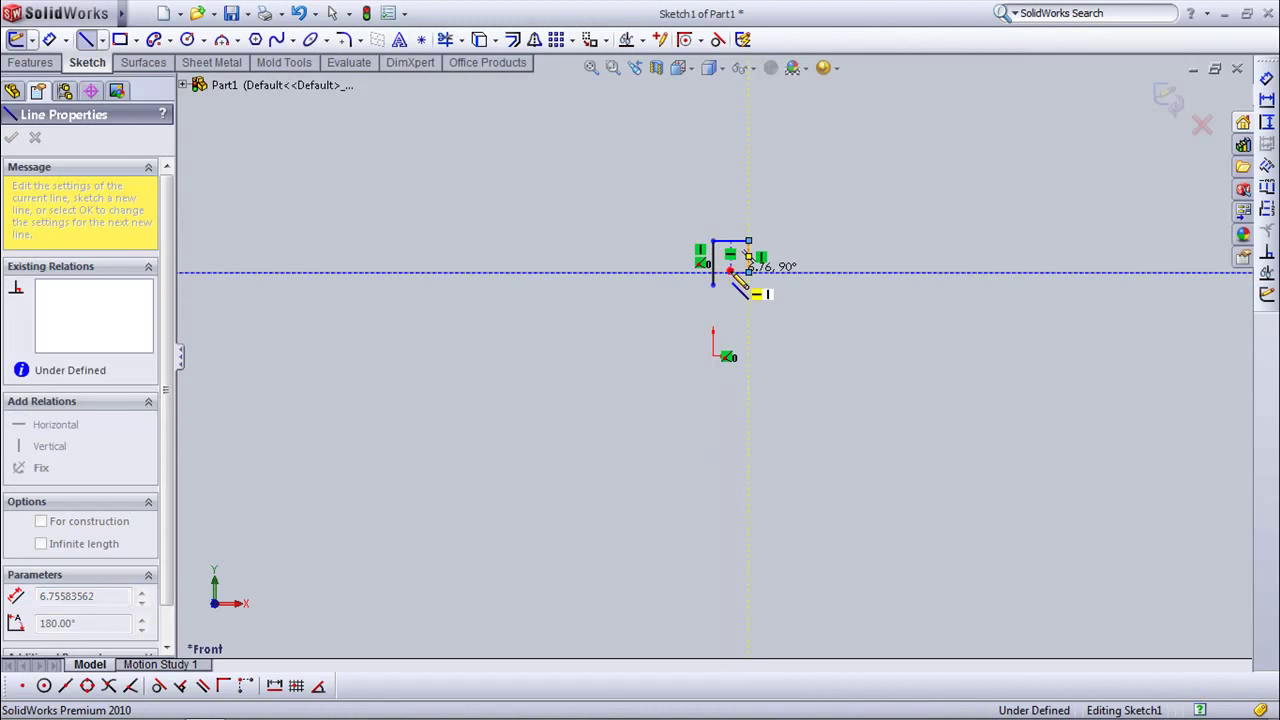
{"action": "left_click", "coordinate": [748, 283]}
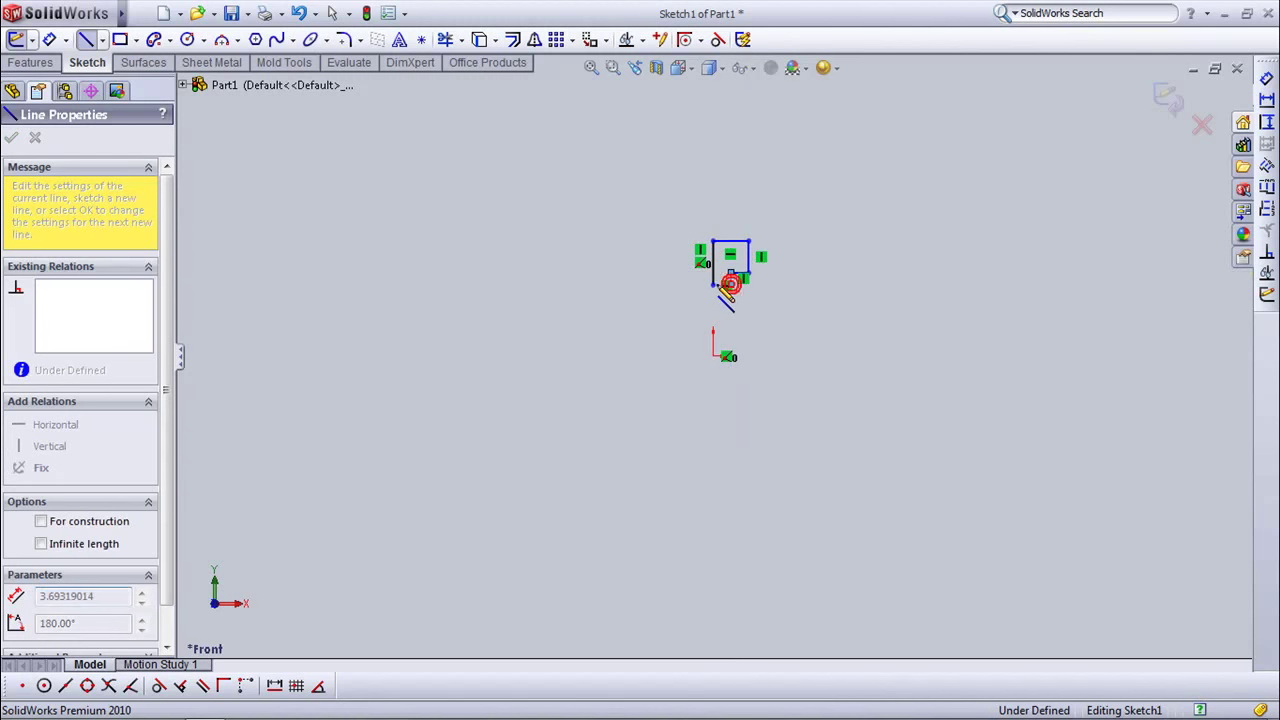
{"action": "left_click", "coordinate": [712, 285]}
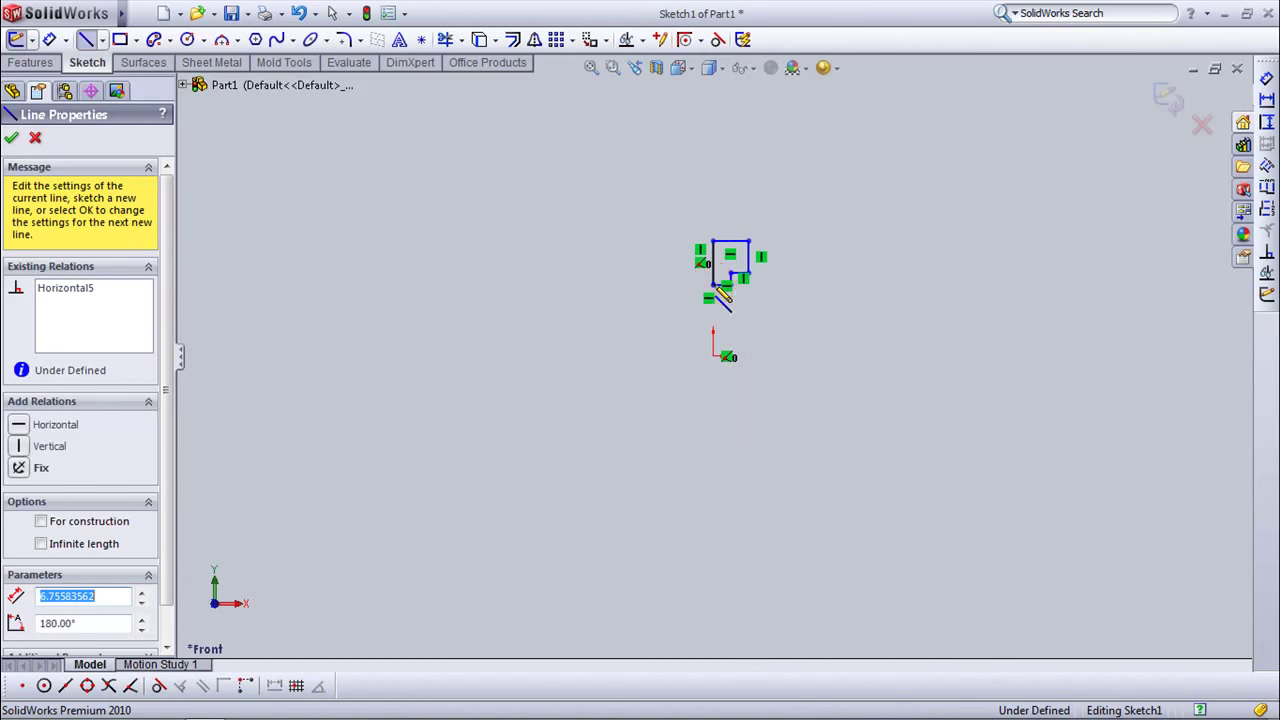
{"action": "right_click", "coordinate": [712, 285]}
{"action": "left_click", "coordinate": [752, 298]}
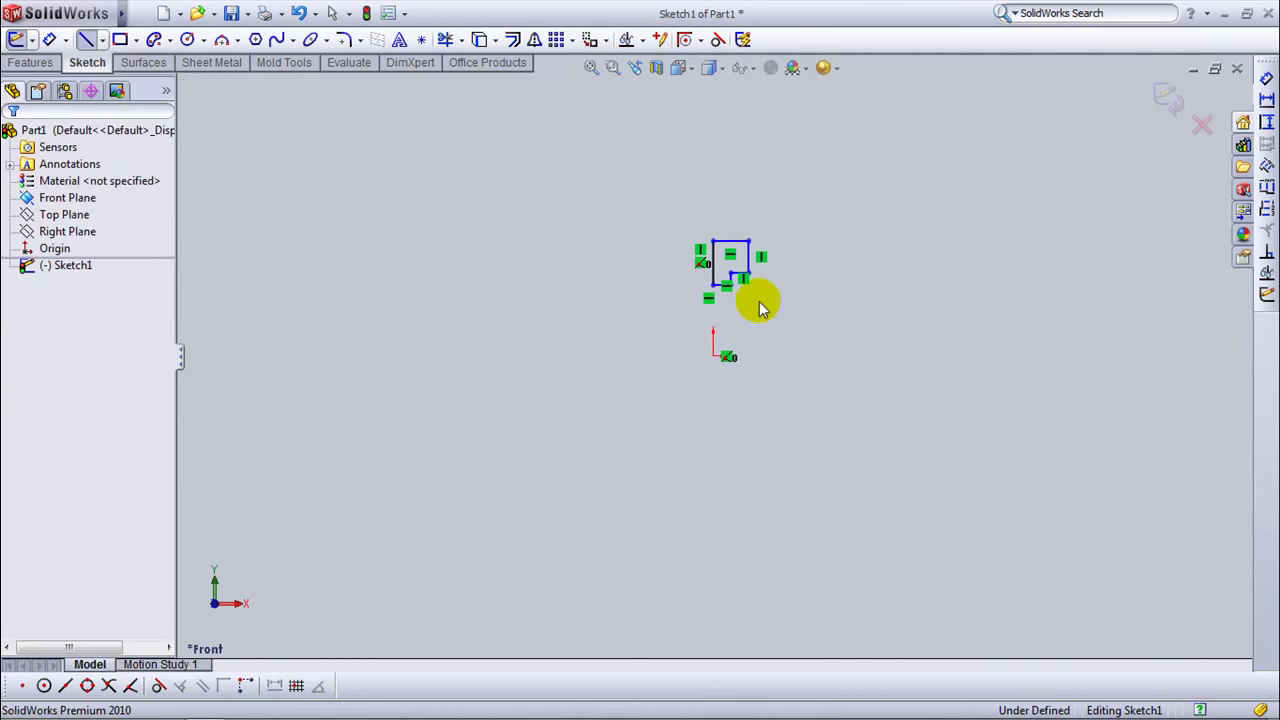
Dimension the profile's corner height to 30 mm and overall height to 60 mm from the origin.
{"action": "left_click", "coordinate": [50, 40]}
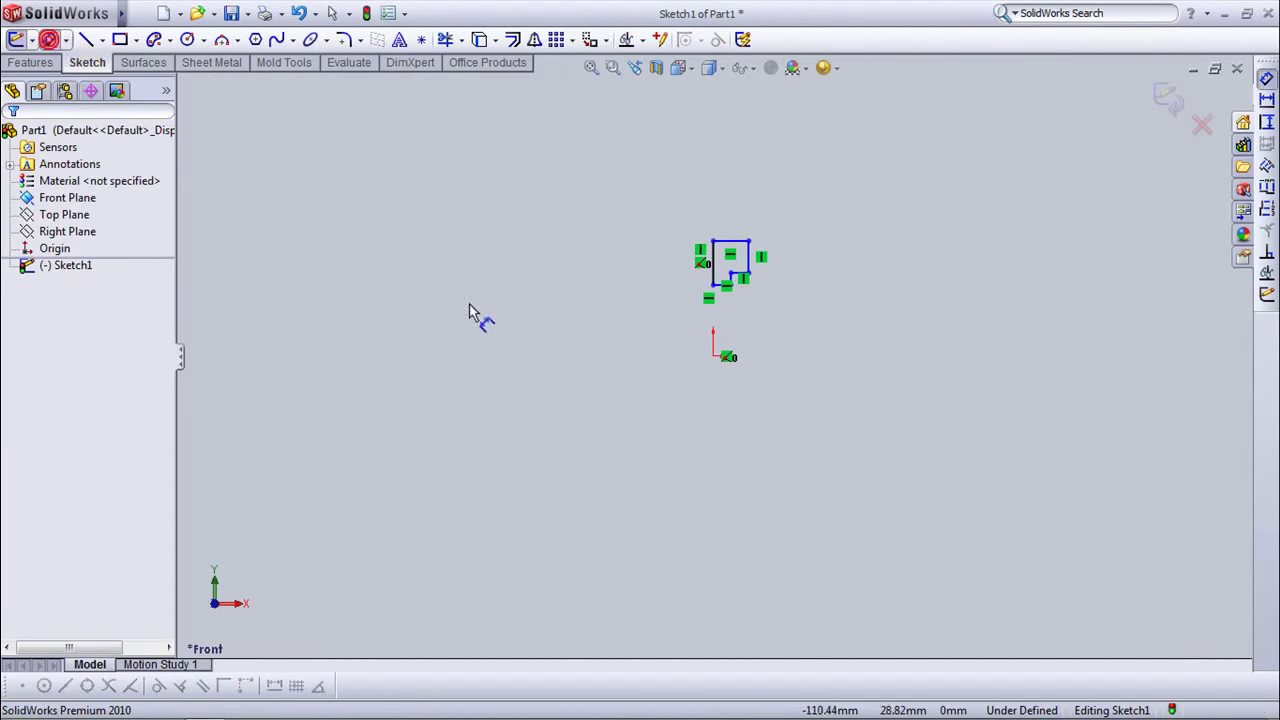
{"action": "left_click", "coordinate": [714, 286]}
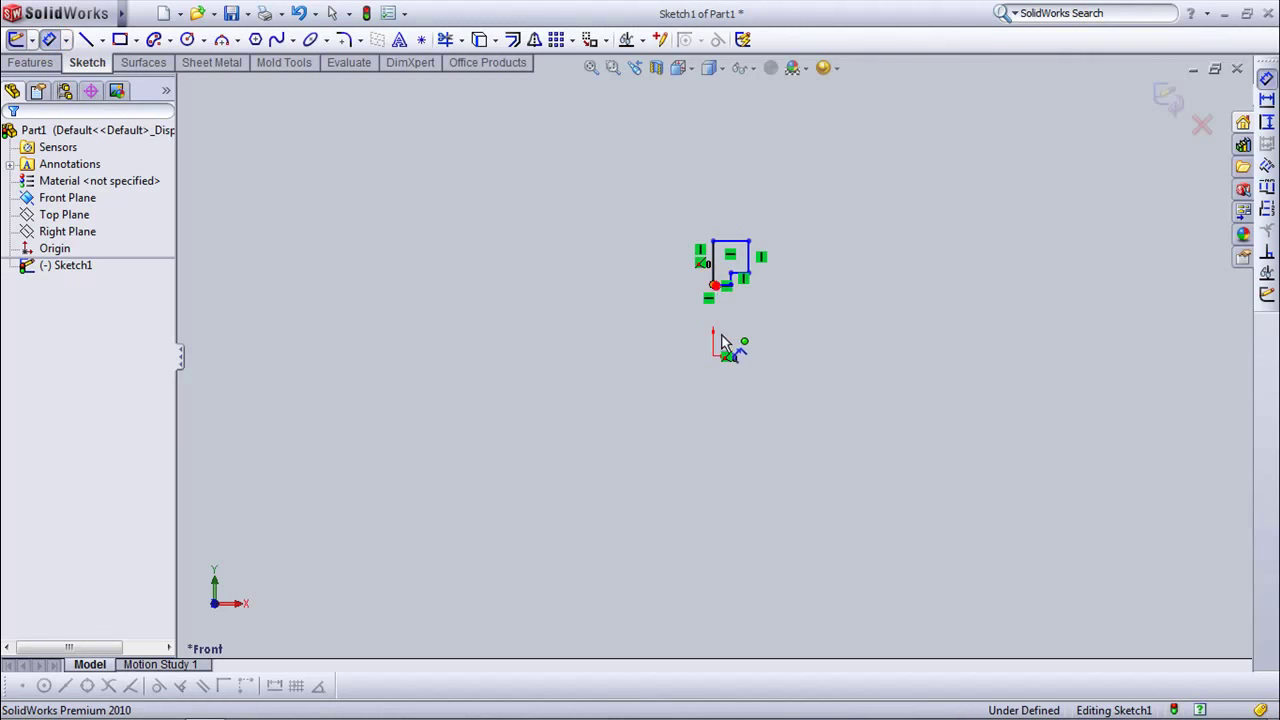
{"action": "left_click", "coordinate": [715, 356]}
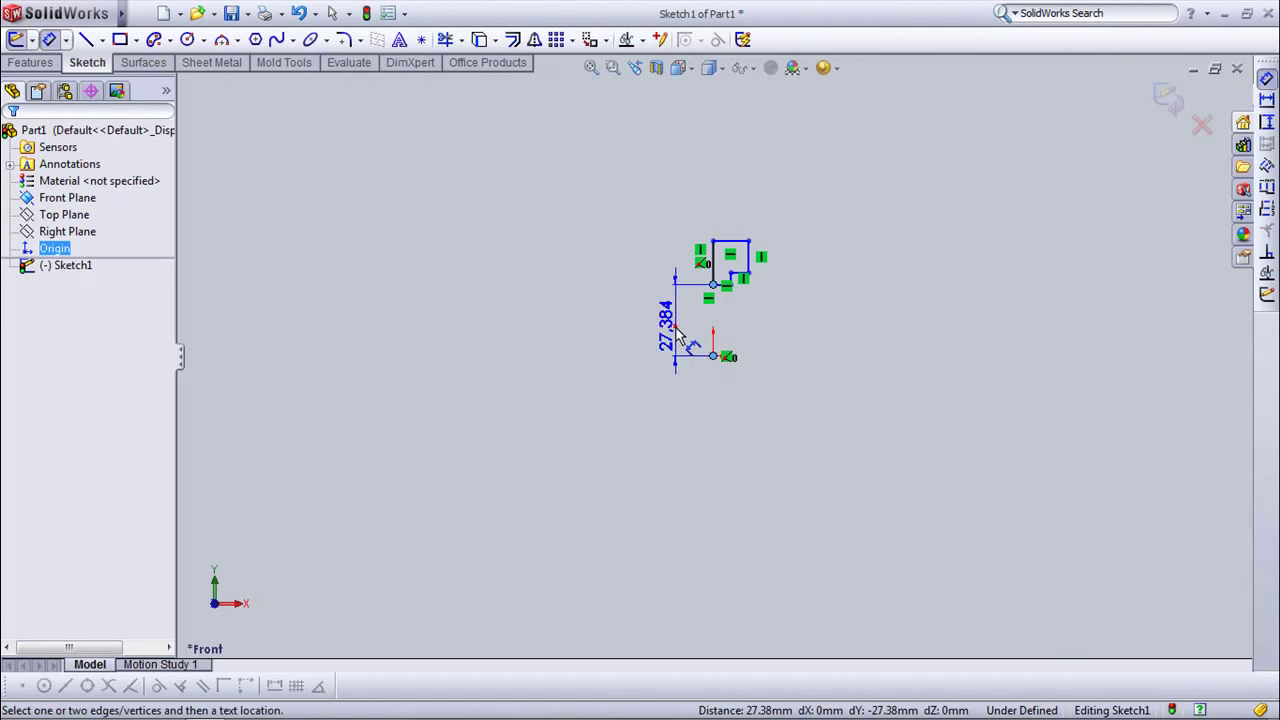
{"action": "left_click", "coordinate": [676, 333]}
{"action": "type", "text": "30"}
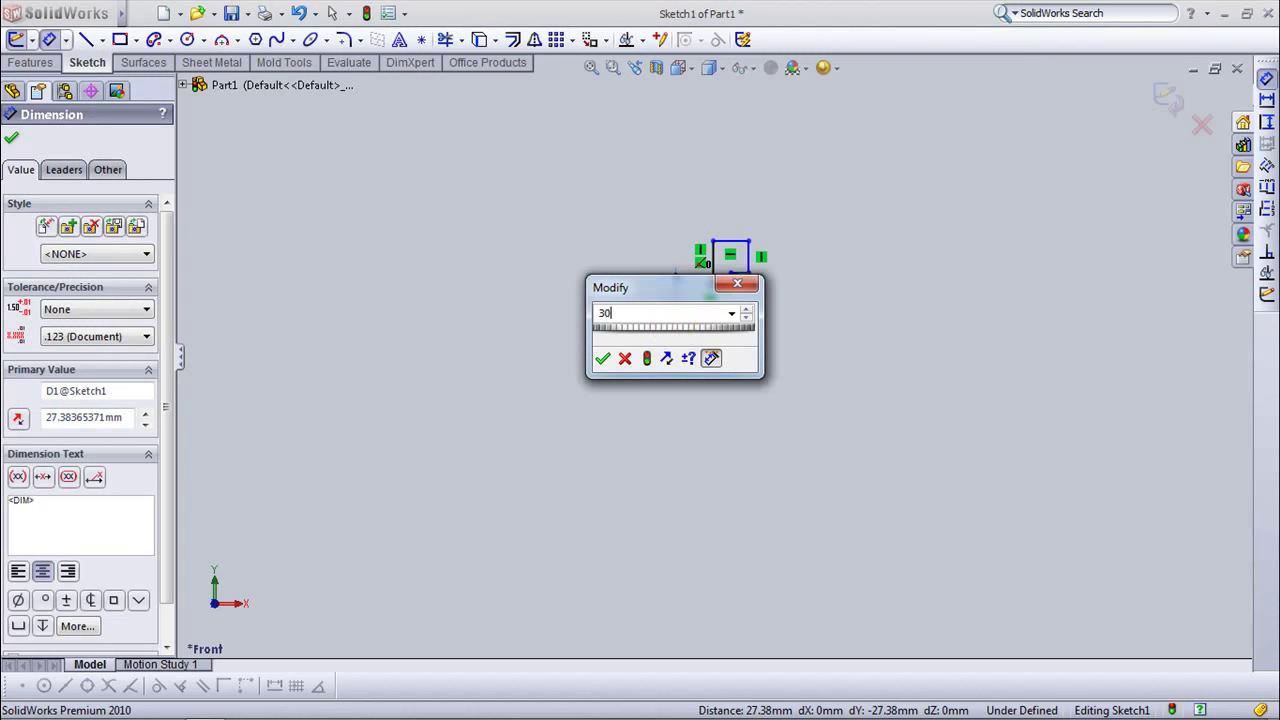
{"action": "left_click", "coordinate": [602, 358]}
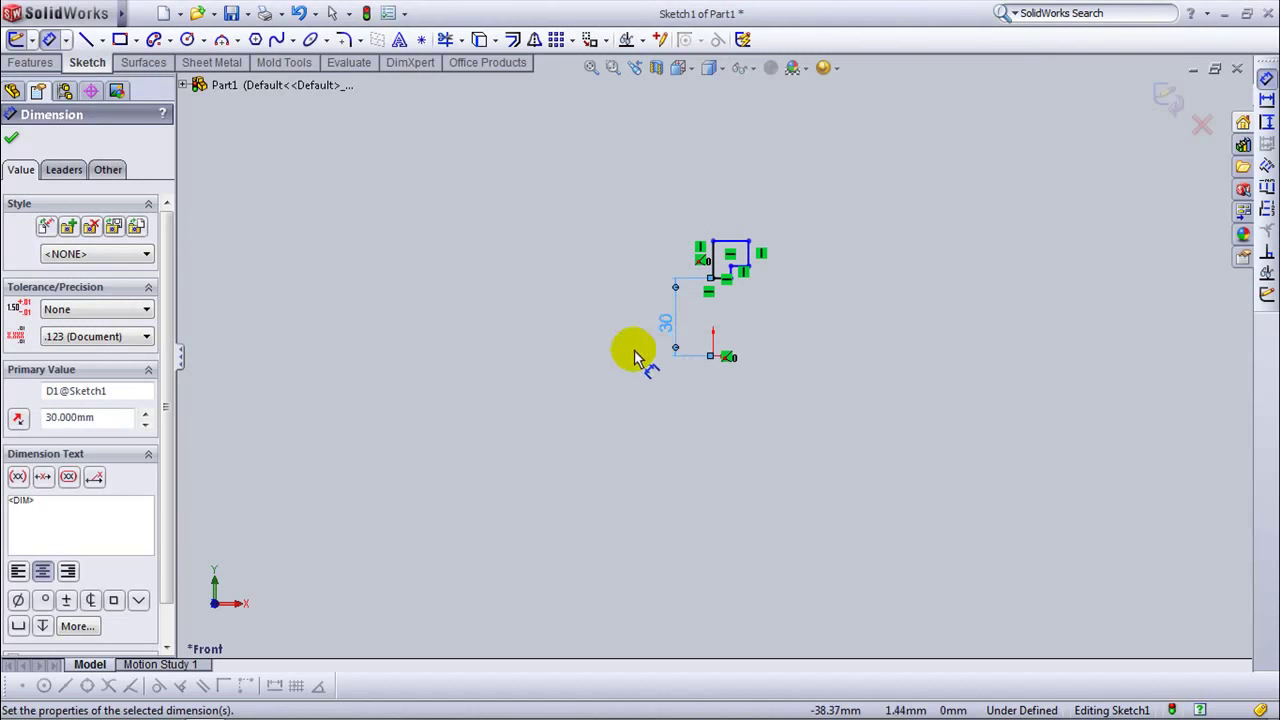
{"action": "left_click", "coordinate": [720, 357]}
{"action": "left_click", "coordinate": [714, 357]}
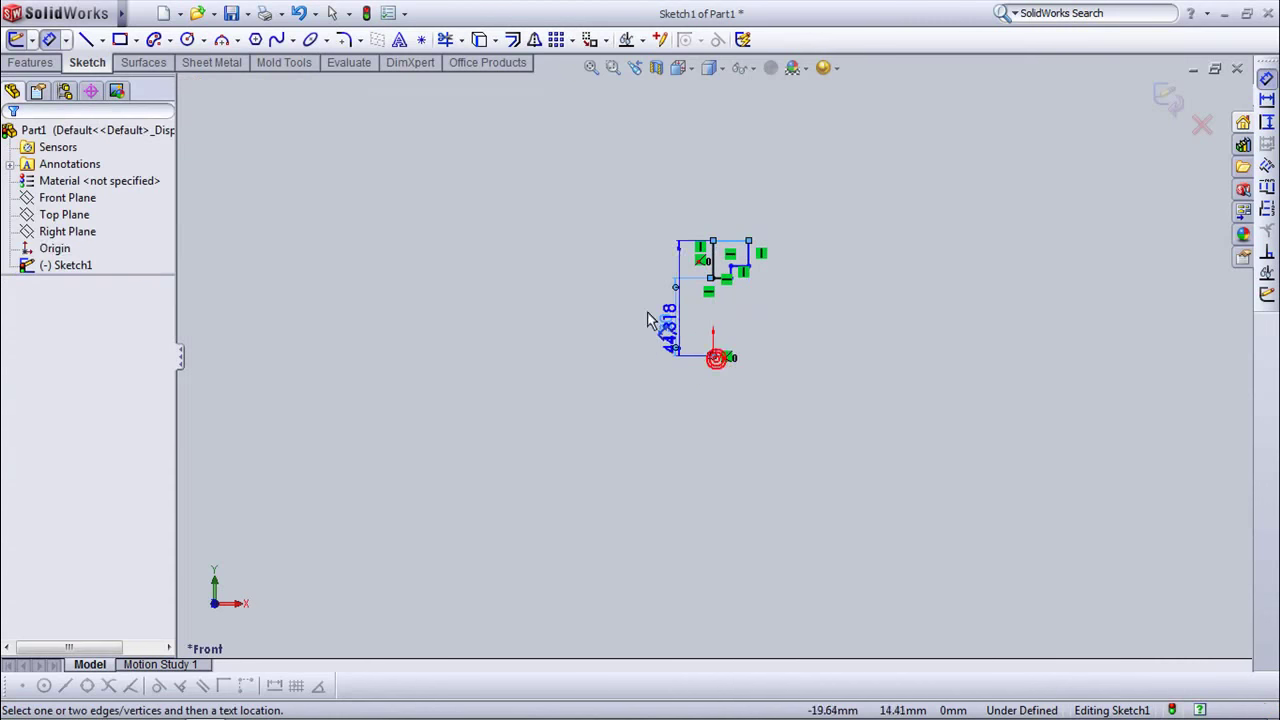
{"action": "left_click", "coordinate": [630, 301]}
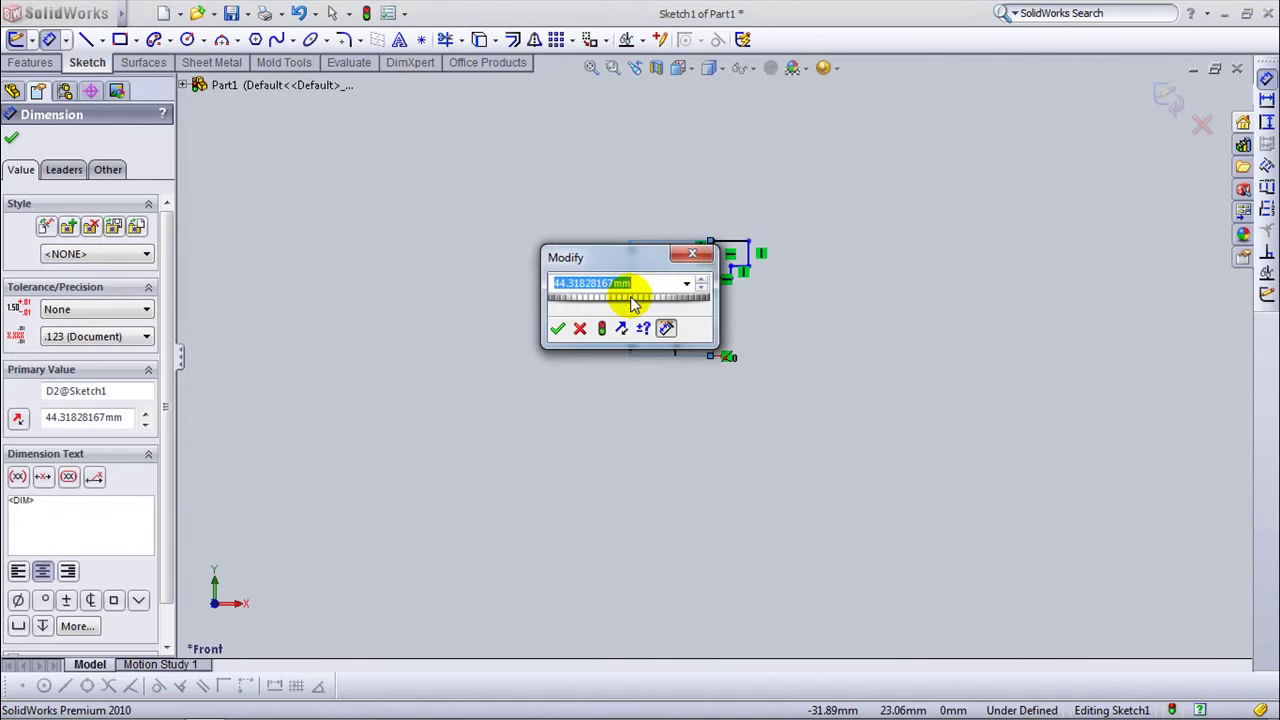
{"action": "type", "text": "60"}
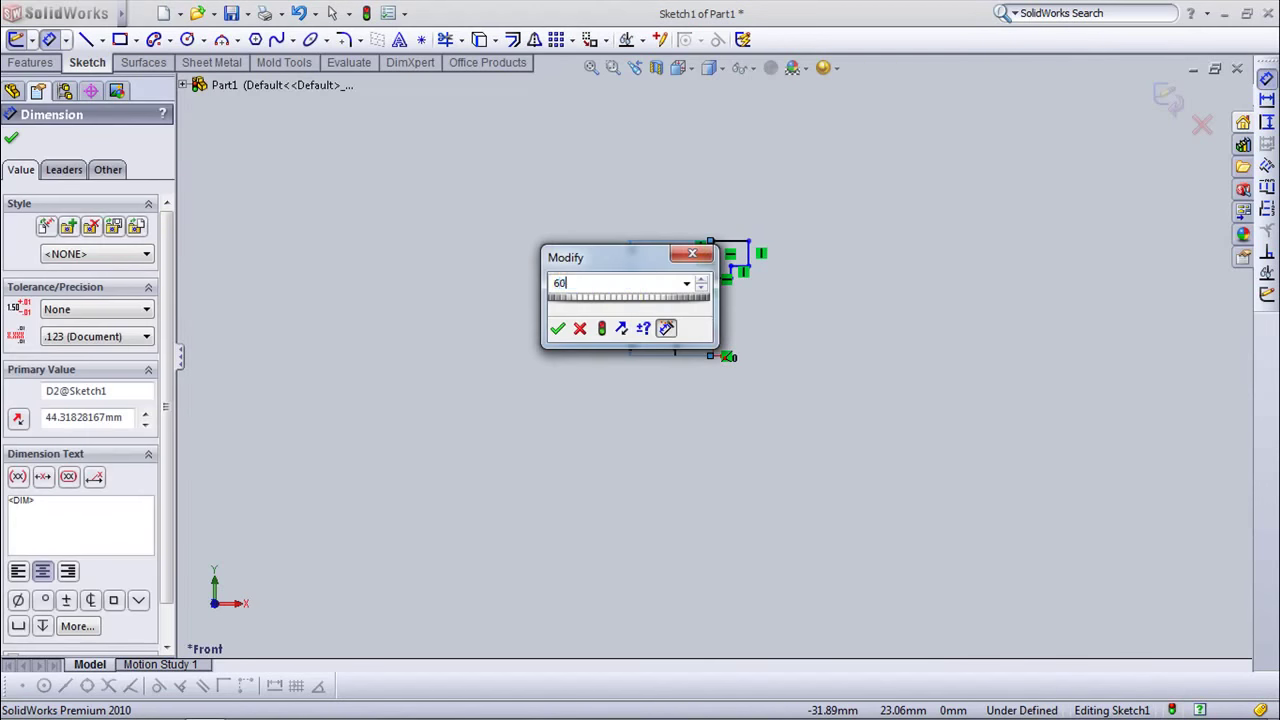
{"action": "left_click", "coordinate": [557, 330]}
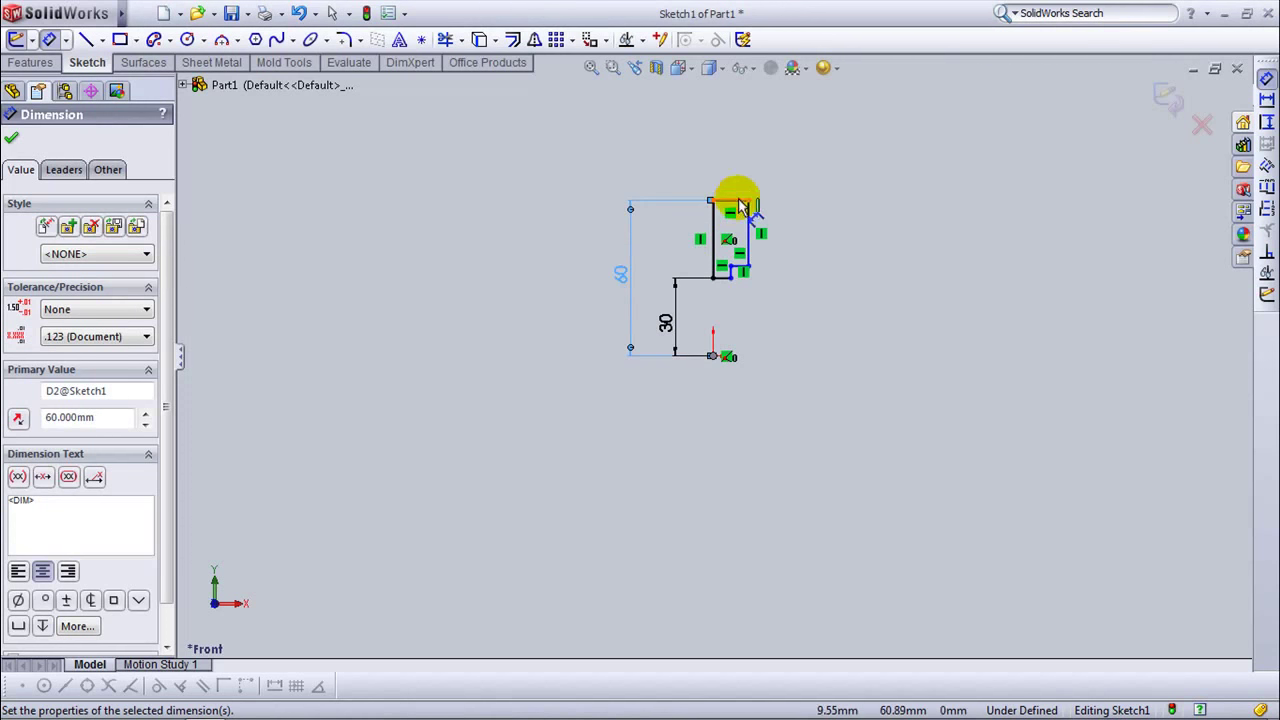
Add the 10 mm top width, 7 mm step length and 36.5 mm step height.
{"action": "left_click", "coordinate": [731, 174]}
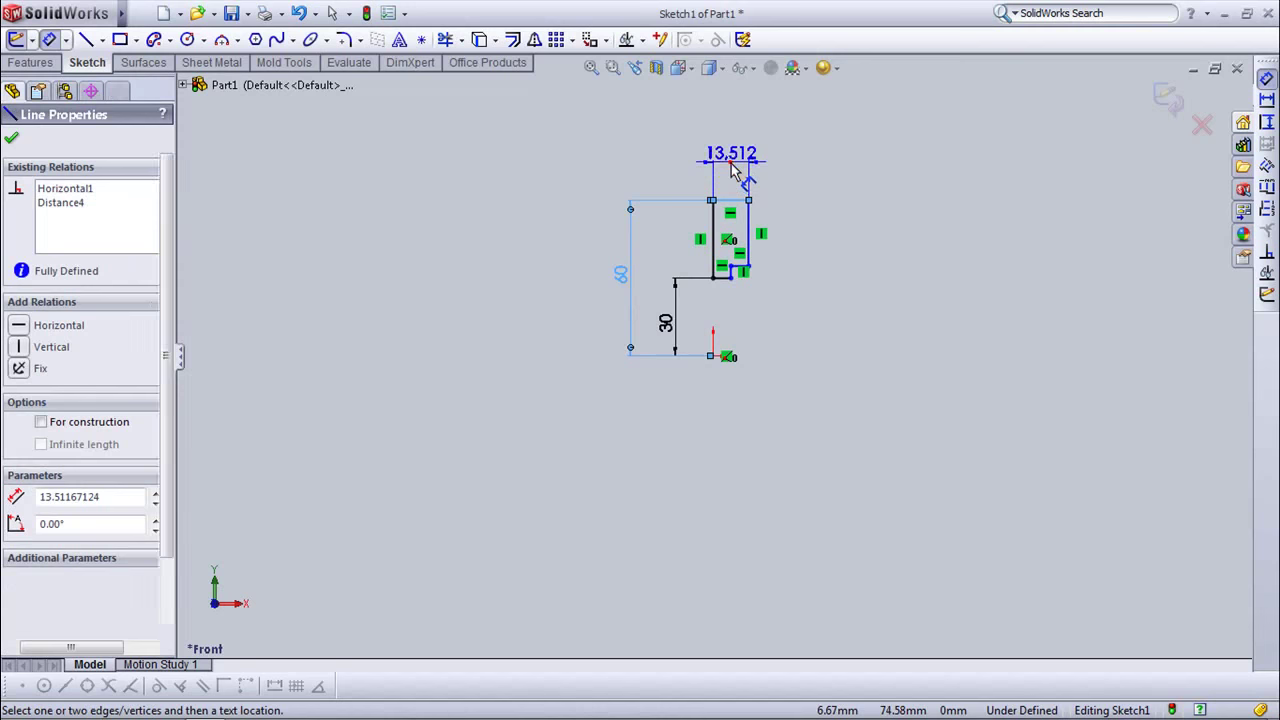
{"action": "left_click", "coordinate": [733, 170]}
{"action": "type", "text": "10"}
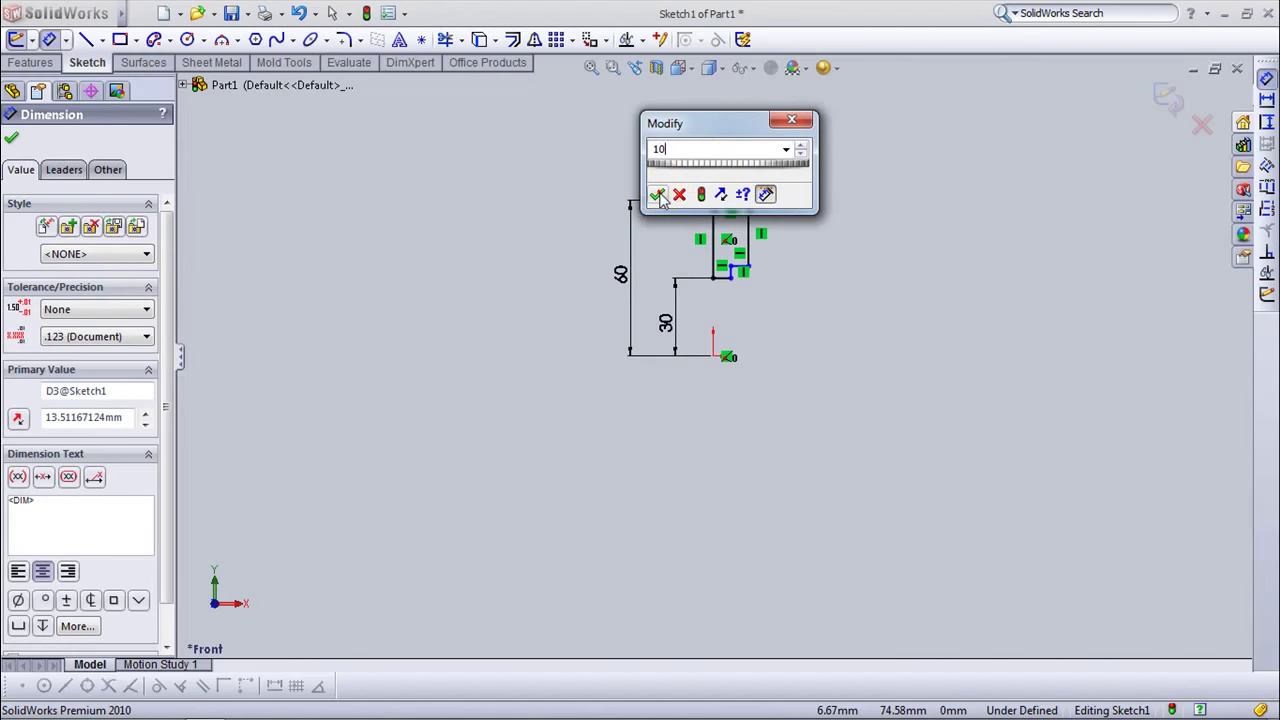
{"action": "left_click", "coordinate": [657, 194]}
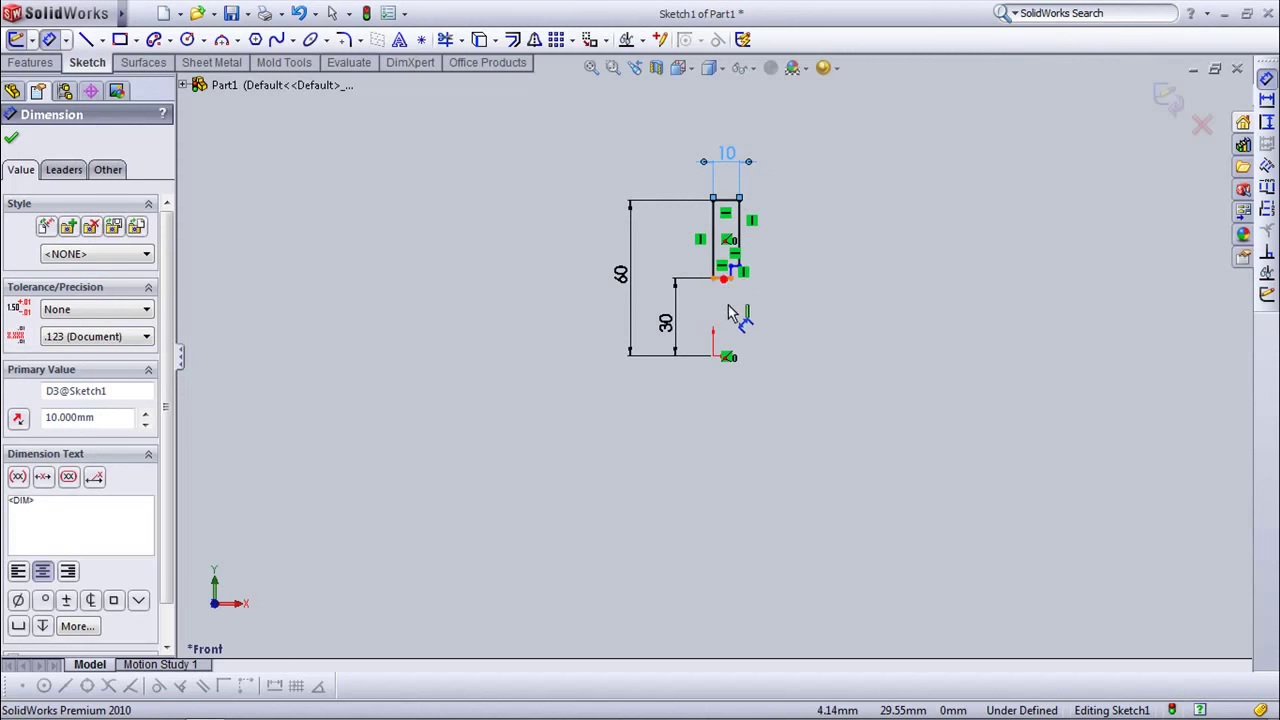
{"action": "left_click", "coordinate": [728, 318]}
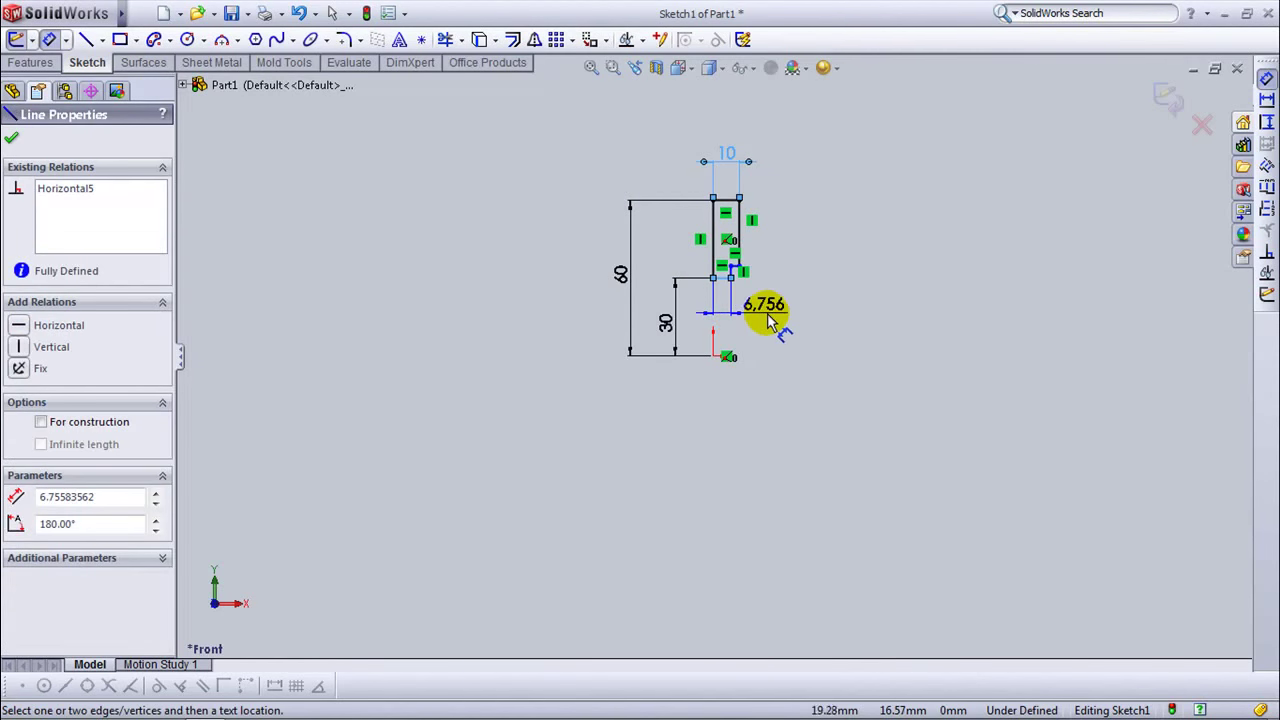
{"action": "left_click", "coordinate": [767, 314]}
{"action": "type", "text": "7"}
{"action": "left_click", "coordinate": [694, 345]}
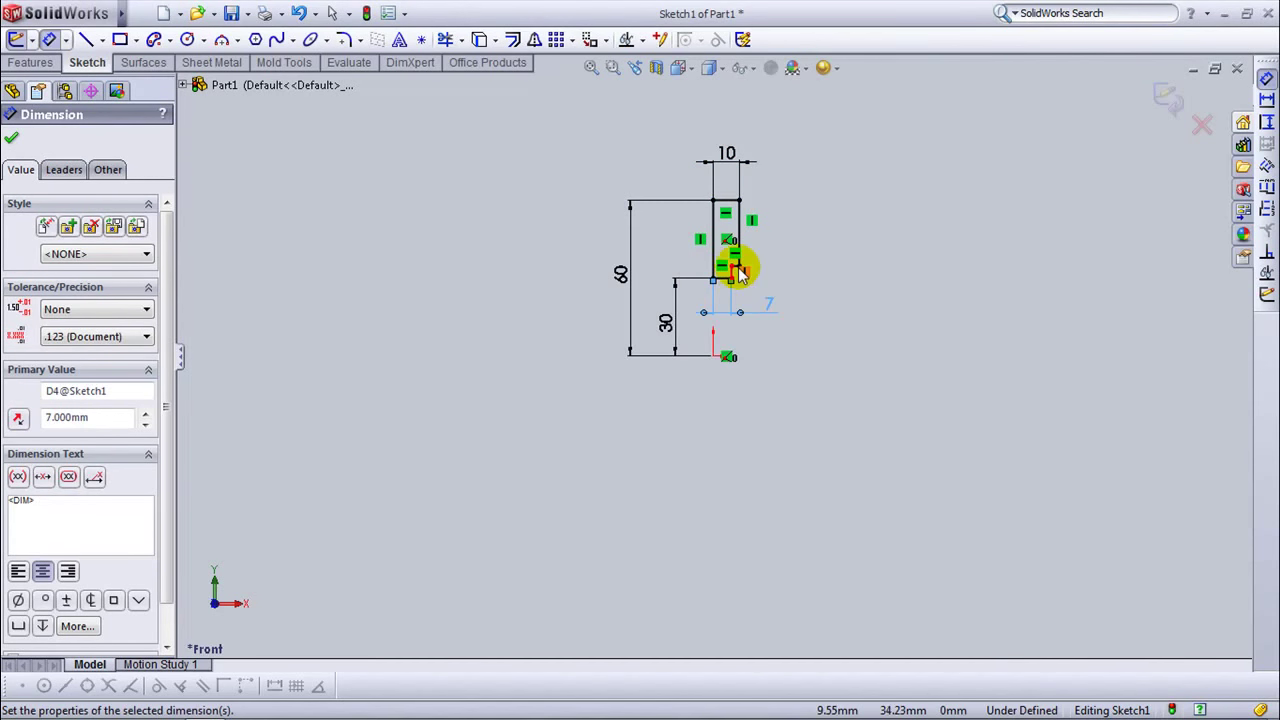
{"action": "left_click", "coordinate": [737, 263]}
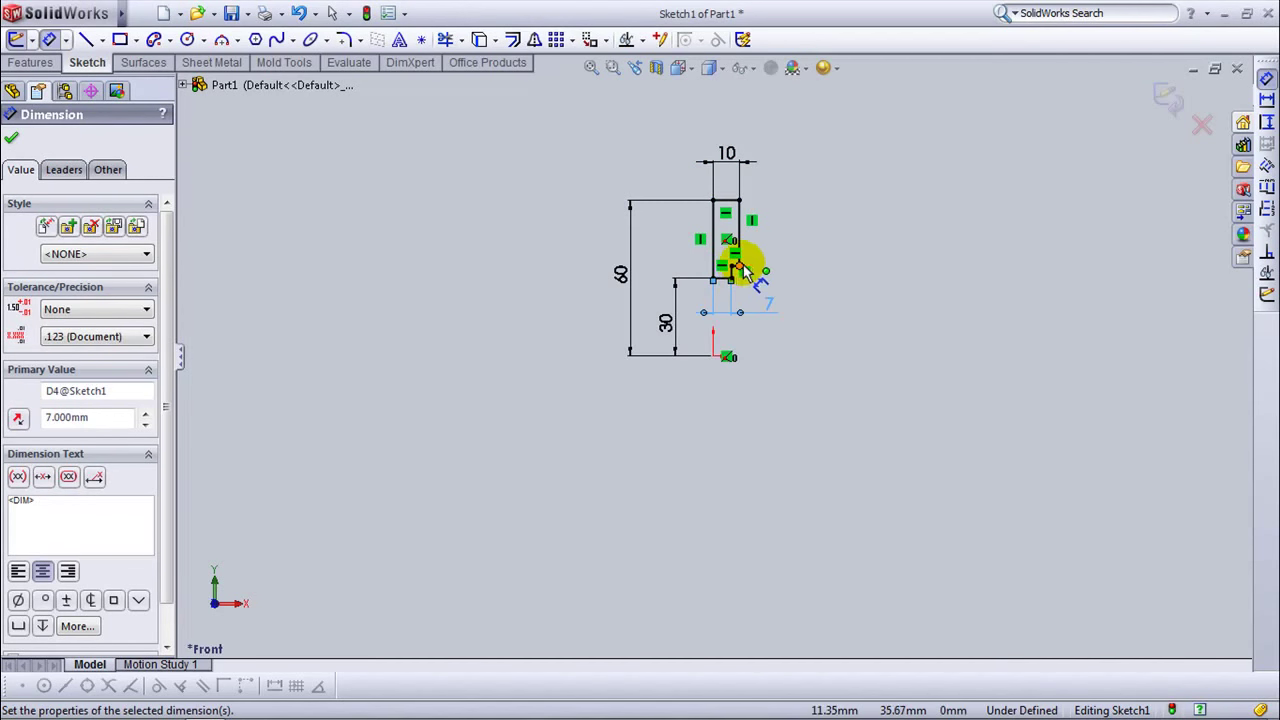
{"action": "left_click", "coordinate": [716, 355]}
{"action": "left_click", "coordinate": [818, 322]}
{"action": "type", "text": "36.5"}
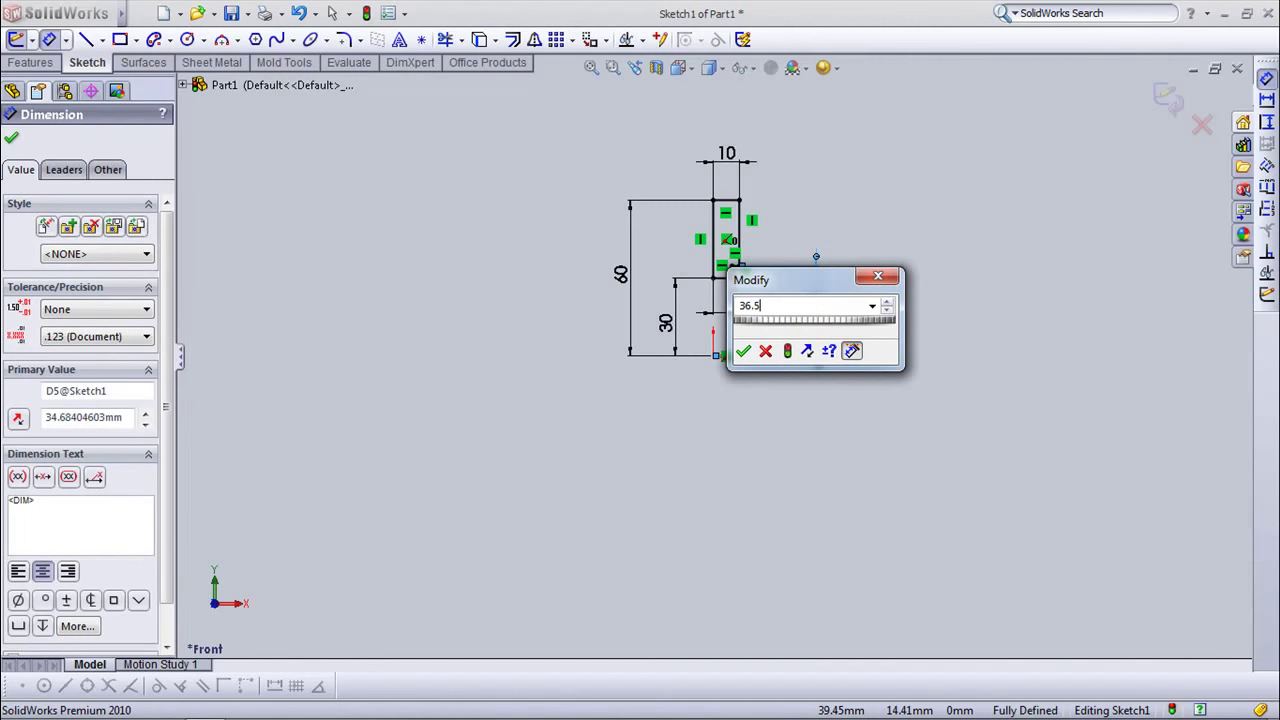
{"action": "left_click", "coordinate": [743, 351]}
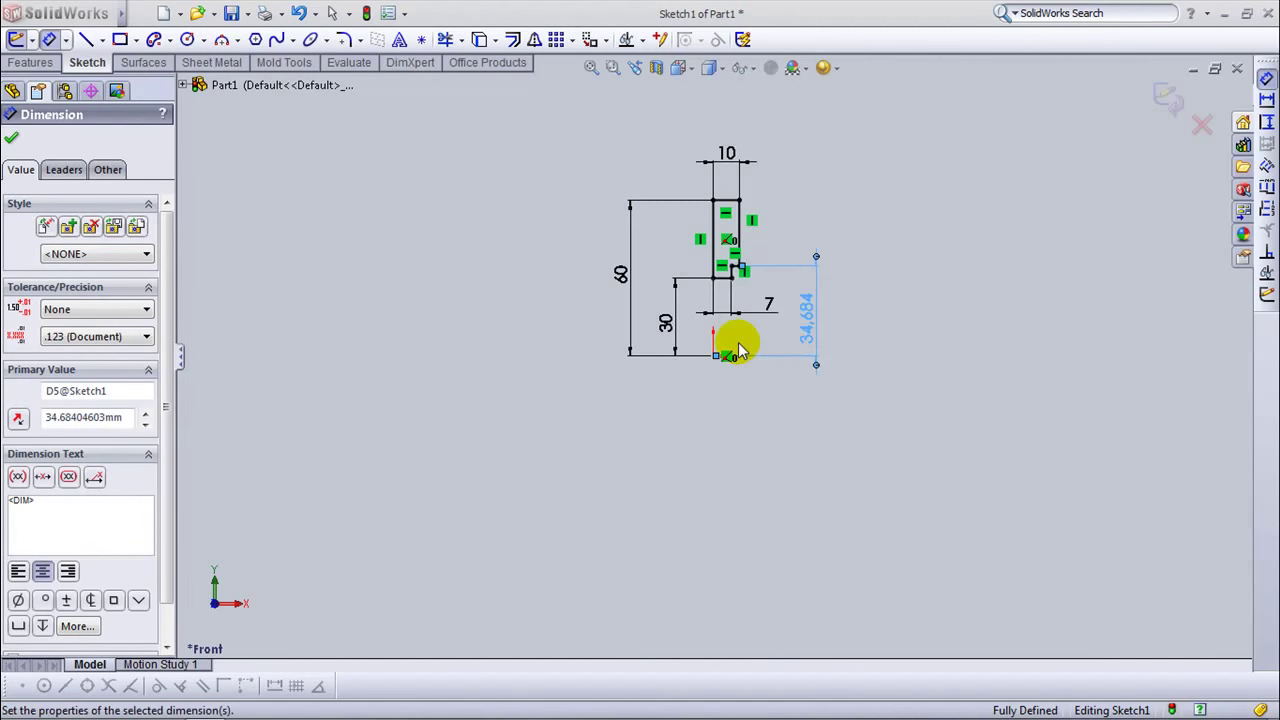
{"action": "left_click", "coordinate": [12, 140]}
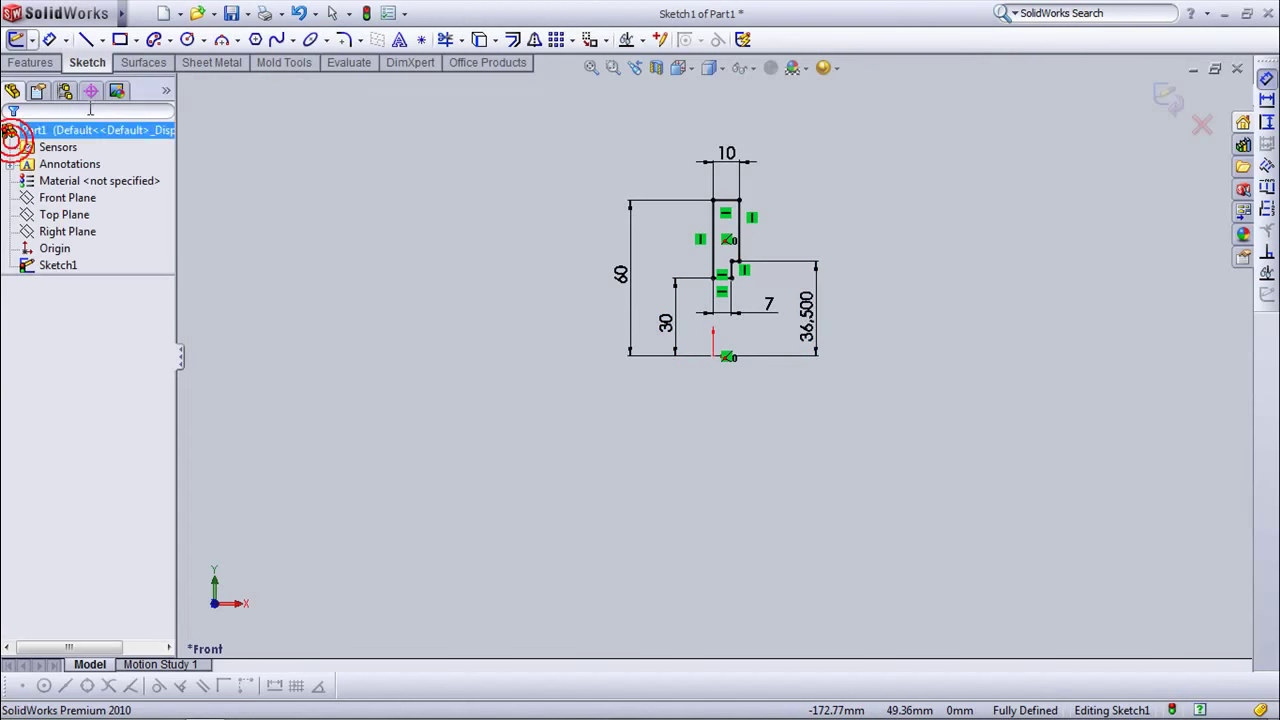
Draw a horizontal centreline rightward from the origin, then exit Sketch1.
{"action": "left_click", "coordinate": [102, 40]}
{"action": "left_click", "coordinate": [121, 84]}
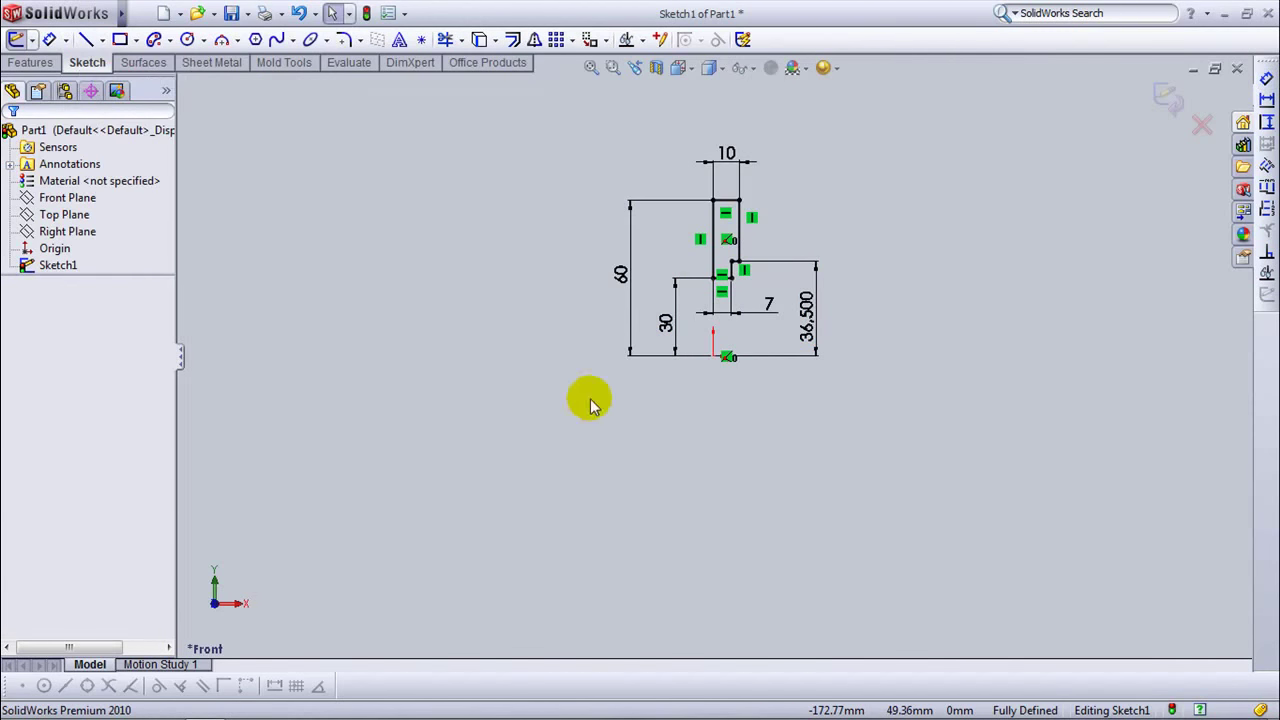
{"action": "left_click", "coordinate": [713, 356]}
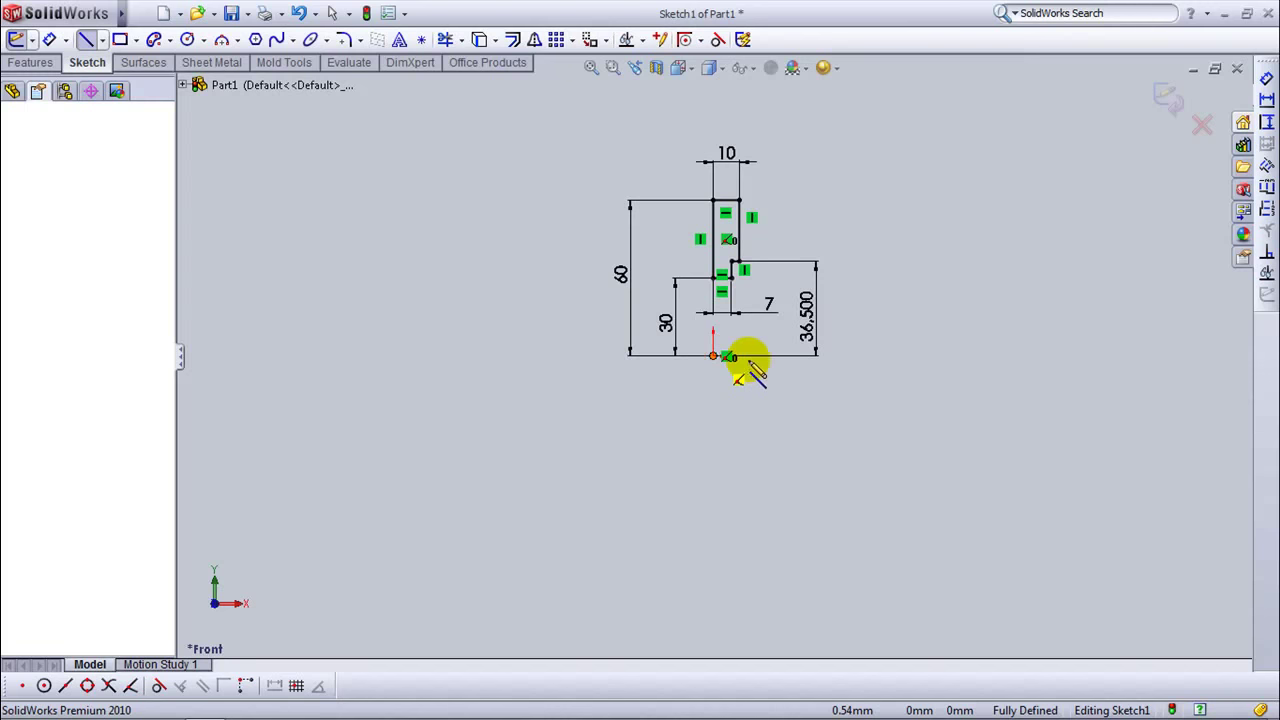
{"action": "left_click", "coordinate": [751, 356]}
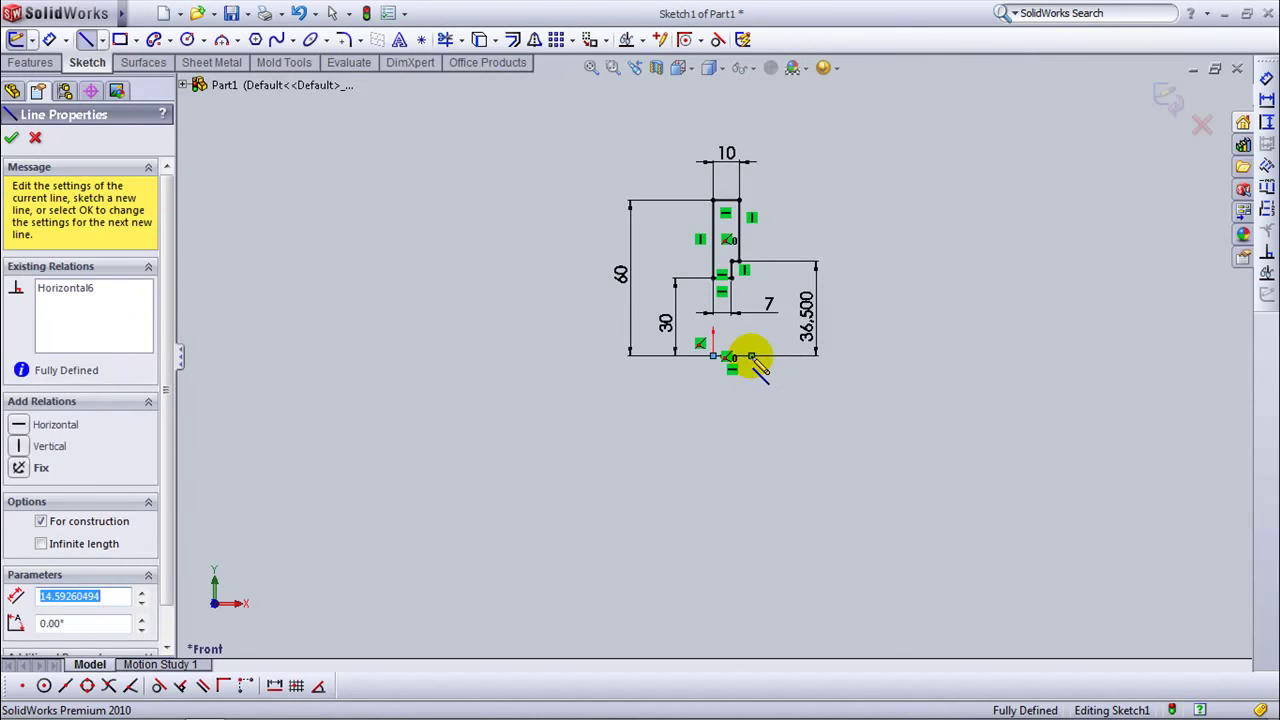
{"action": "right_click", "coordinate": [751, 356]}
{"action": "left_click", "coordinate": [799, 347]}
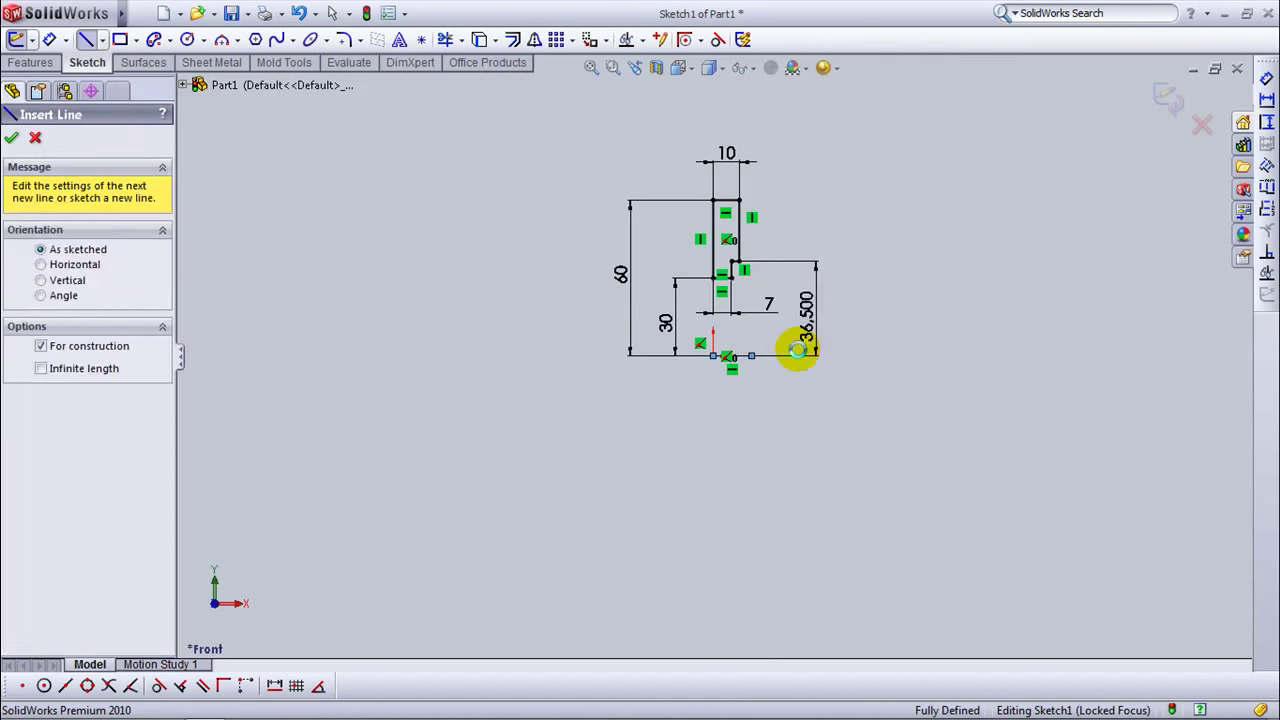
{"action": "left_click", "coordinate": [1176, 108]}
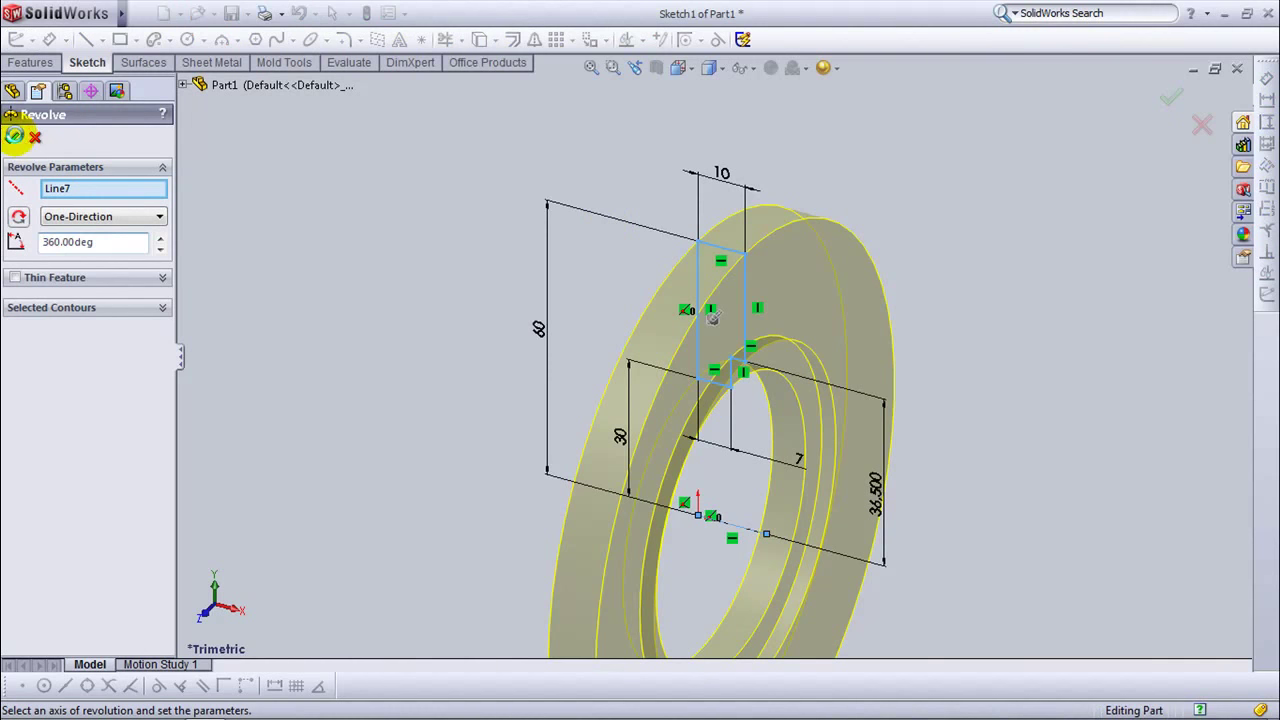
Accept the 360° one-direction revolve about Line7 to create Revolve1.
{"action": "left_click", "coordinate": [14, 135]}
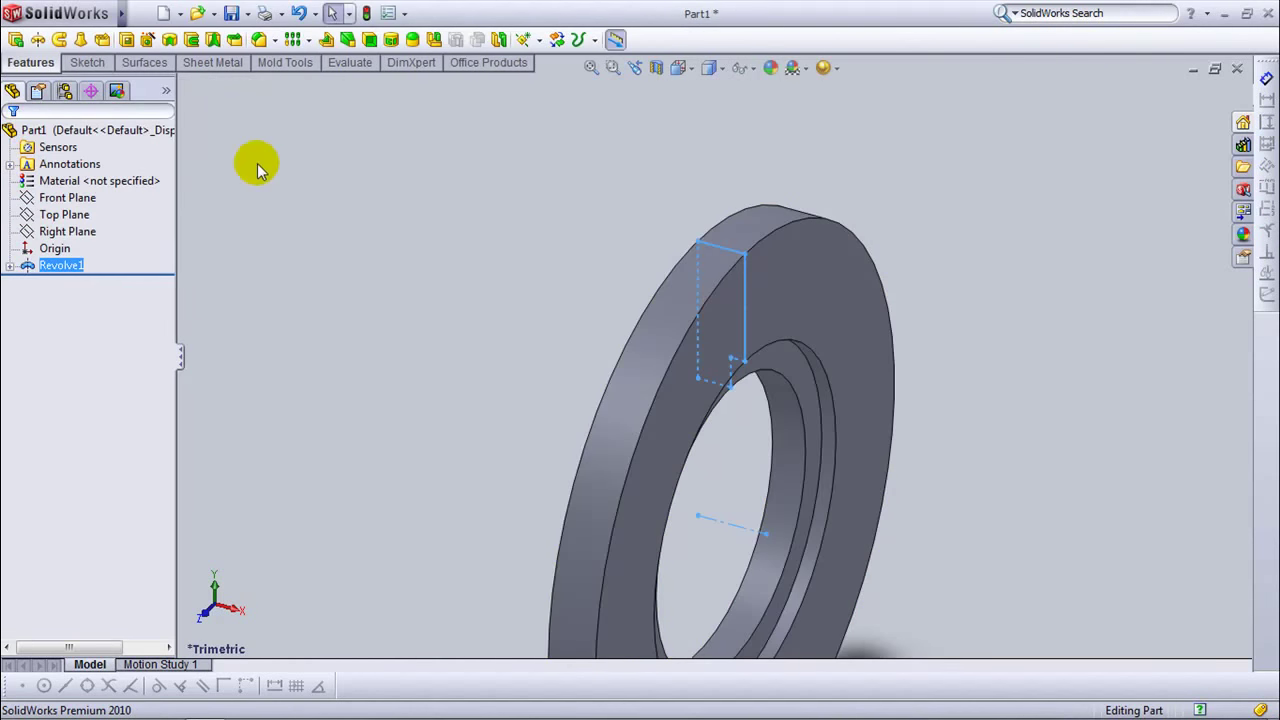
On the ring face, in Right view, sketch a 3-sided construction polygon centred on the origin.
{"action": "left_click", "coordinate": [87, 63]}
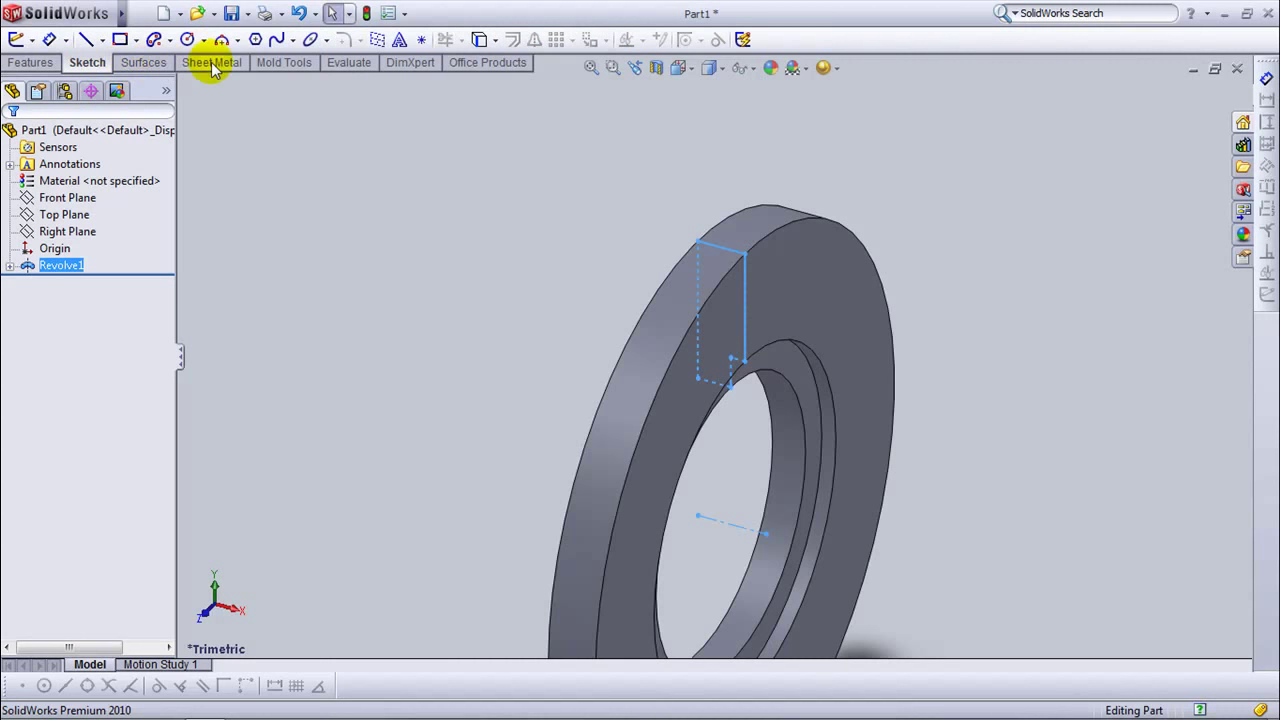
{"action": "left_click", "coordinate": [256, 40]}
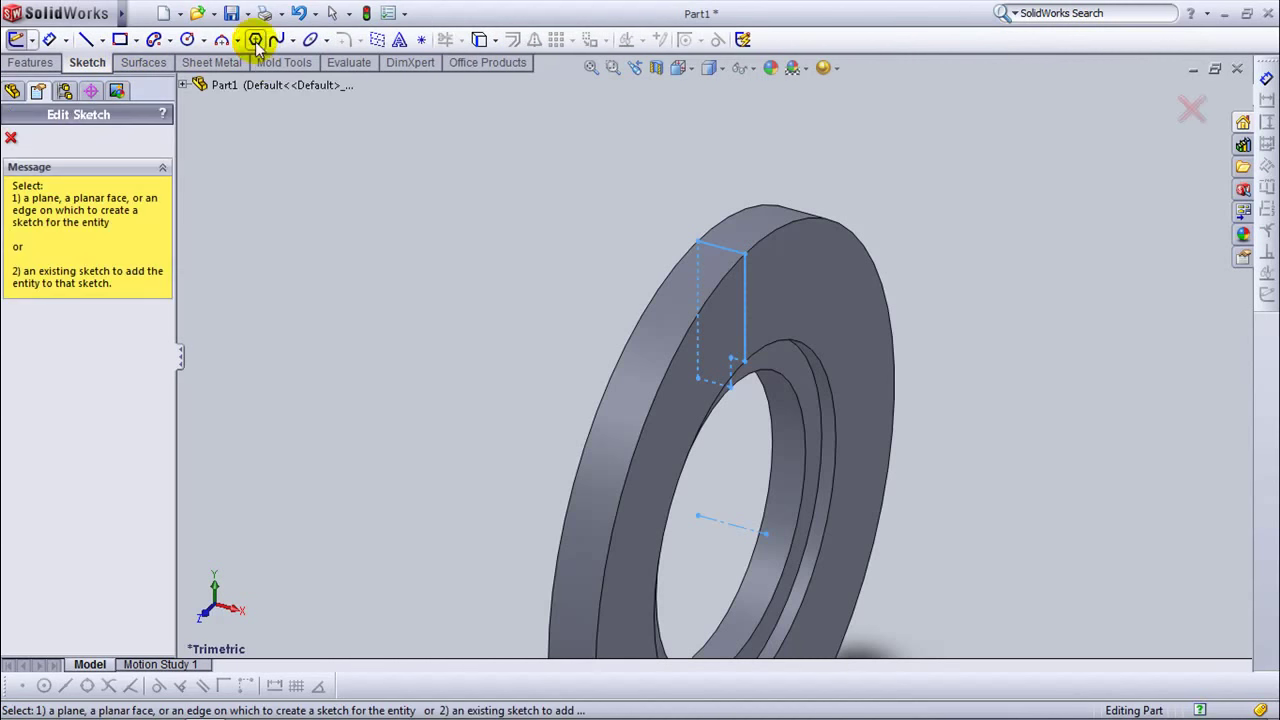
{"action": "left_click", "coordinate": [860, 300]}
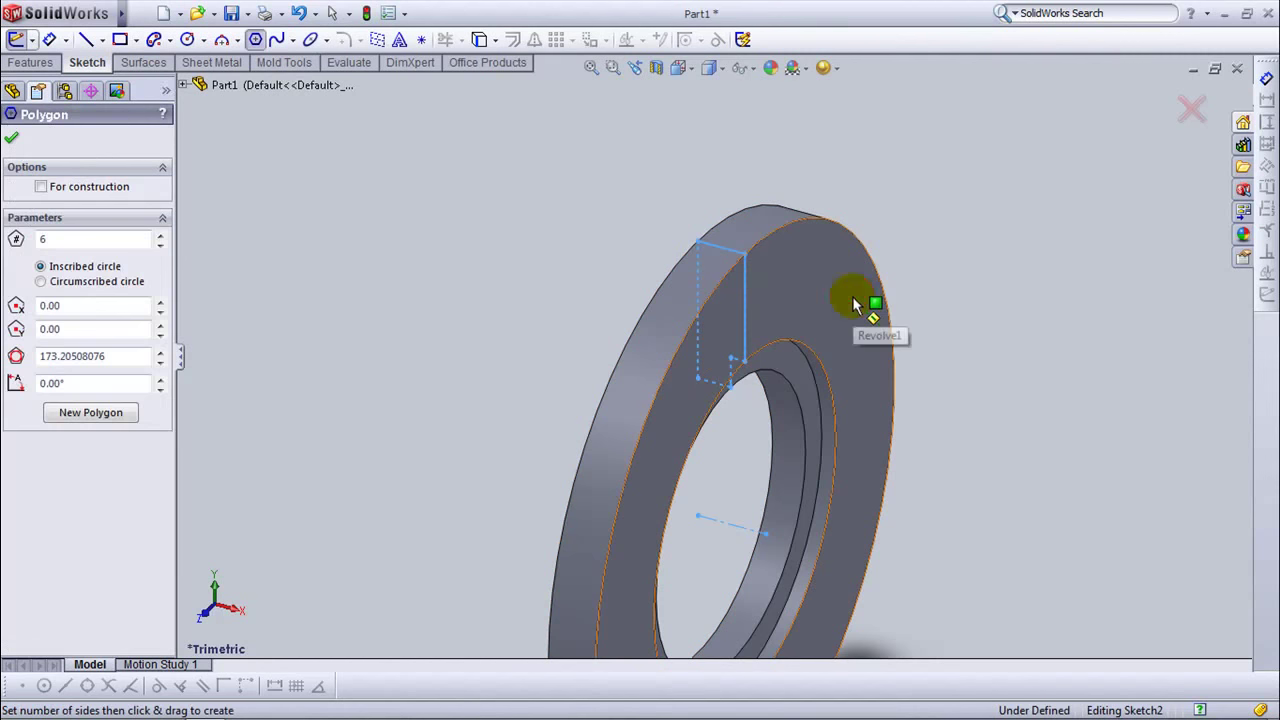
{"action": "left_click", "coordinate": [679, 67]}
{"action": "left_click", "coordinate": [726, 114]}
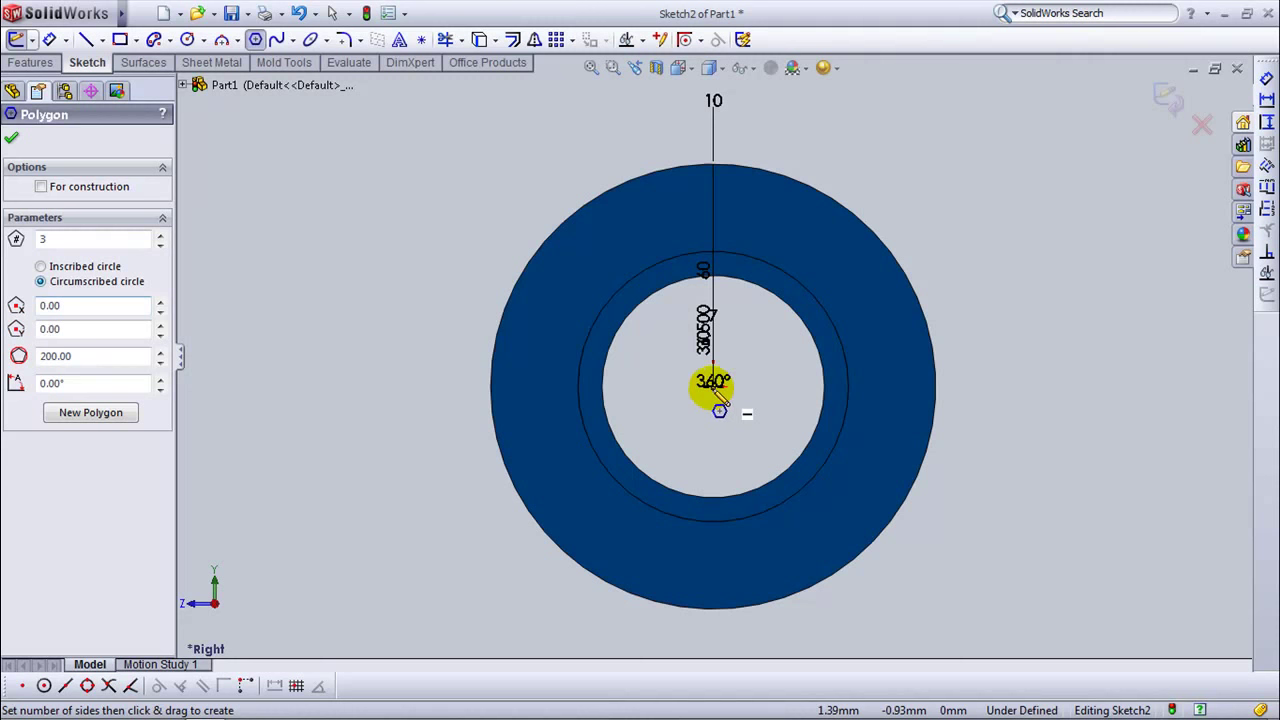
{"action": "left_click_drag", "start_coordinate": [713, 386], "coordinate": [712, 198]}
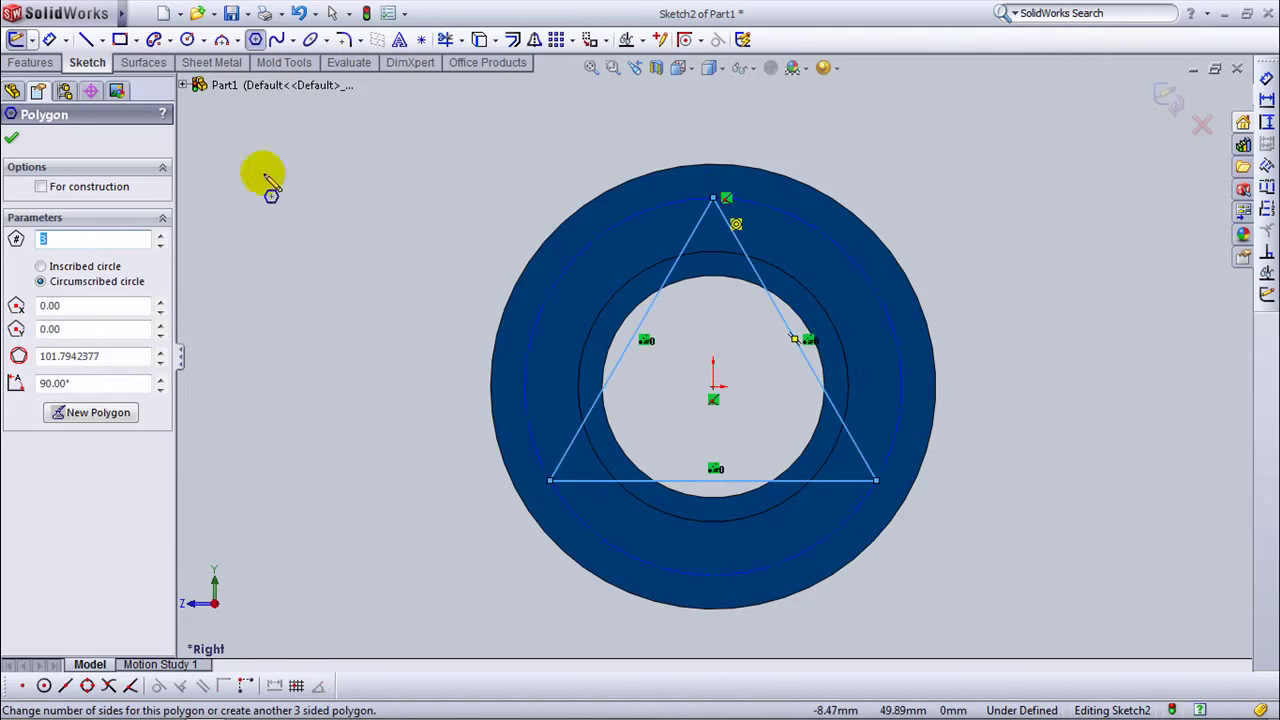
{"action": "left_click", "coordinate": [40, 187]}
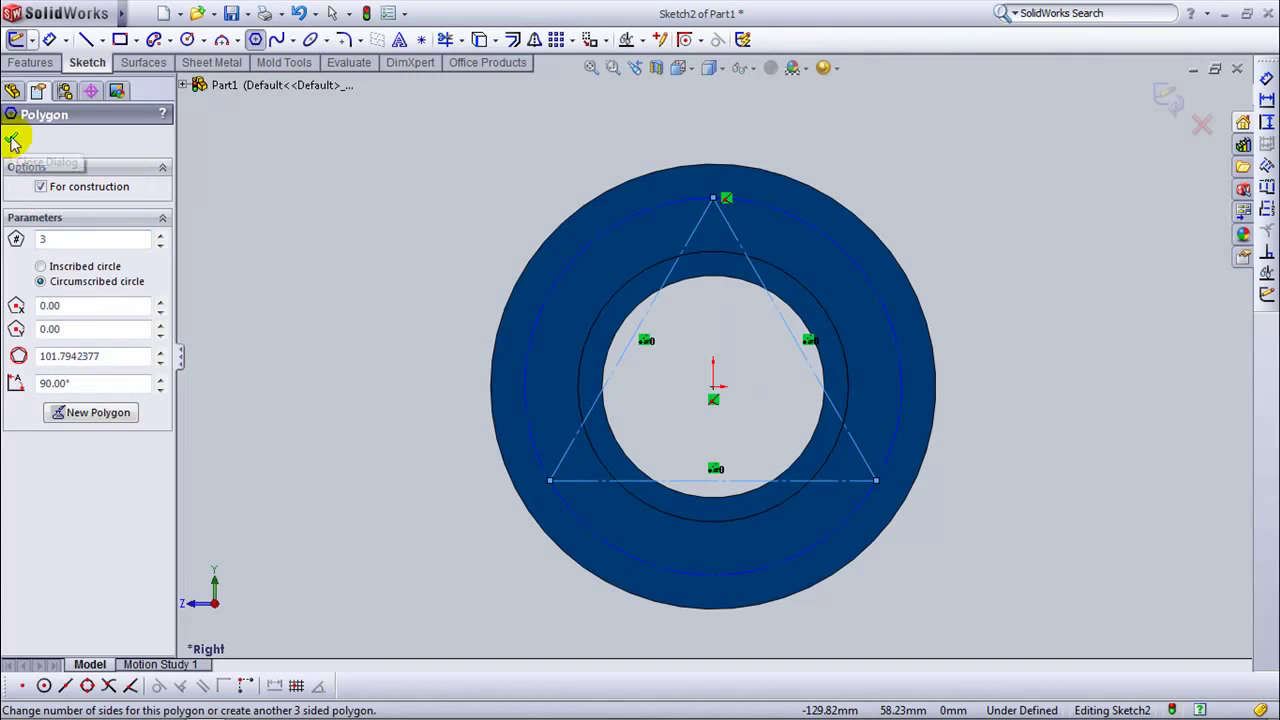
{"action": "left_click", "coordinate": [12, 141]}
Dimension the construction circle to a 100 mm diameter.
{"action": "left_click", "coordinate": [48, 40]}
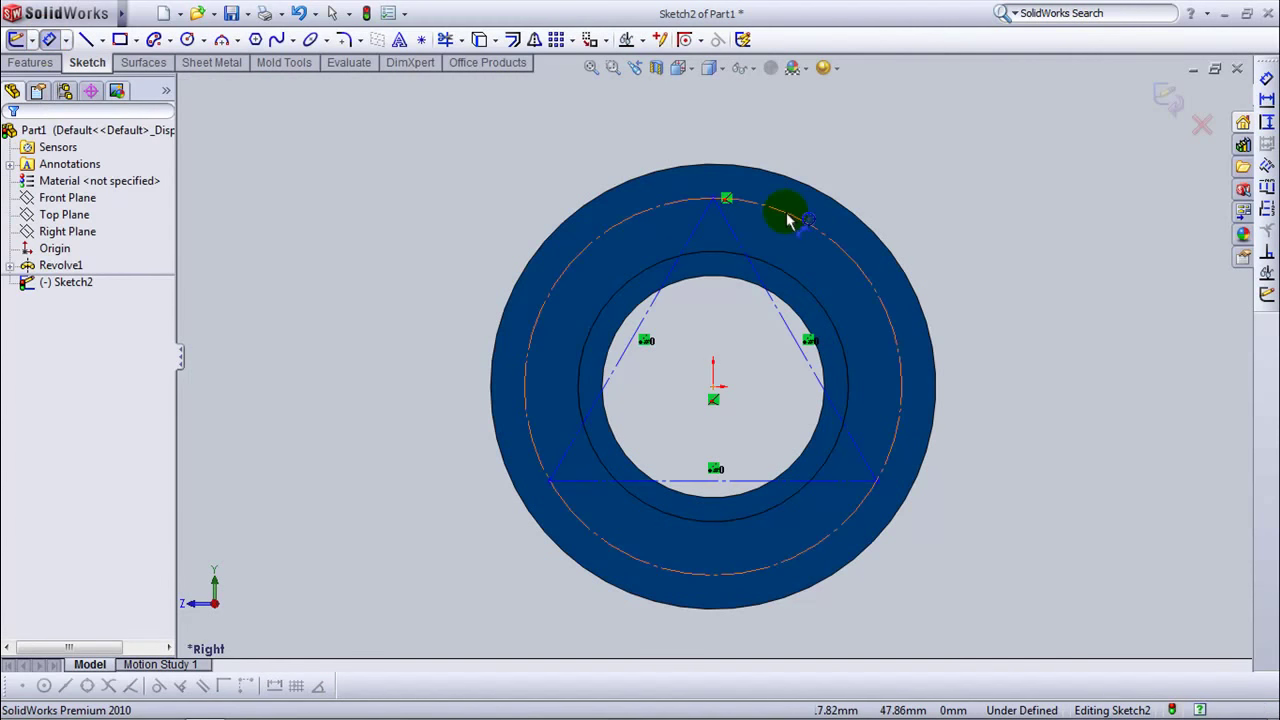
{"action": "left_click", "coordinate": [714, 143]}
{"action": "left_click", "coordinate": [714, 140]}
{"action": "type", "text": "100"}
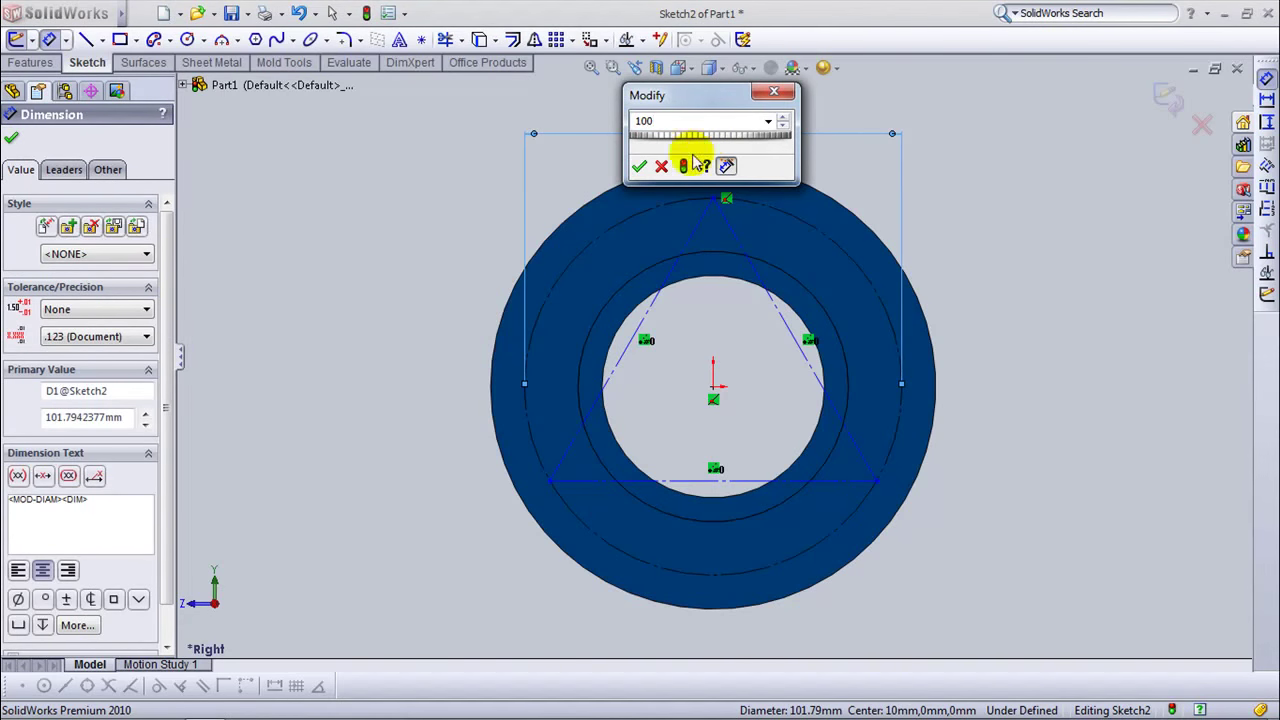
{"action": "left_click", "coordinate": [639, 166]}
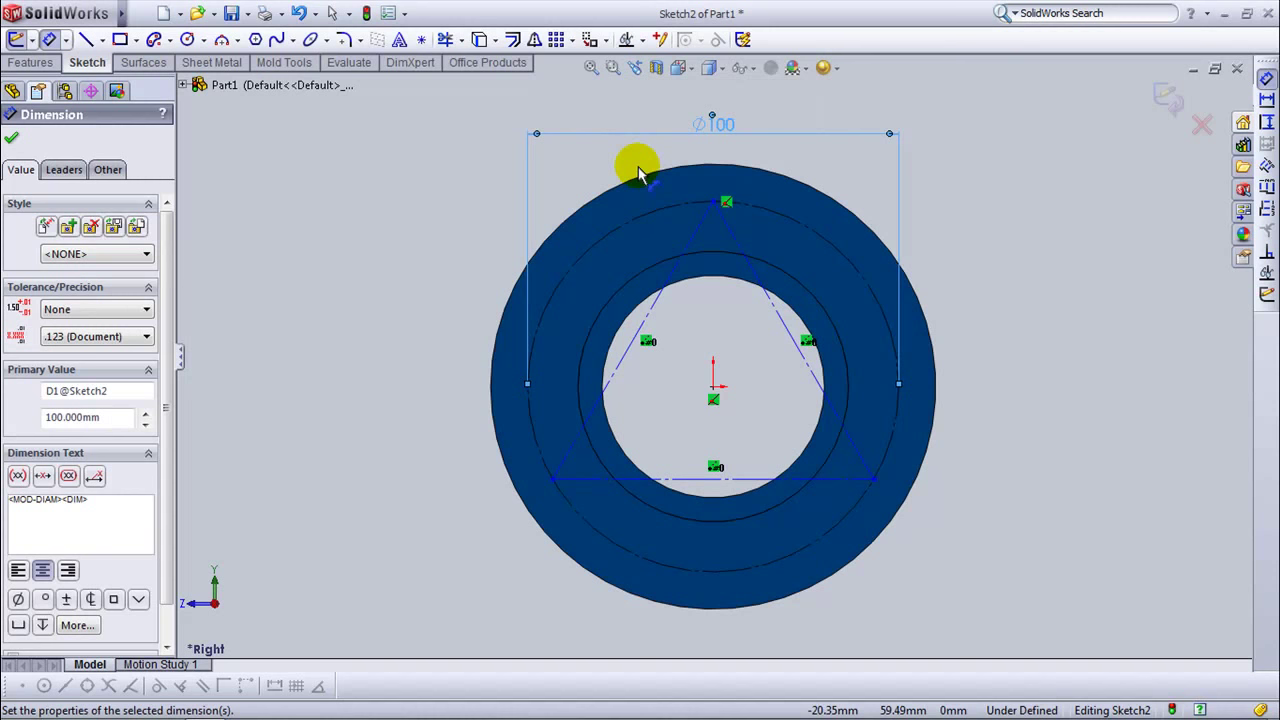
{"action": "left_click", "coordinate": [11, 137]}
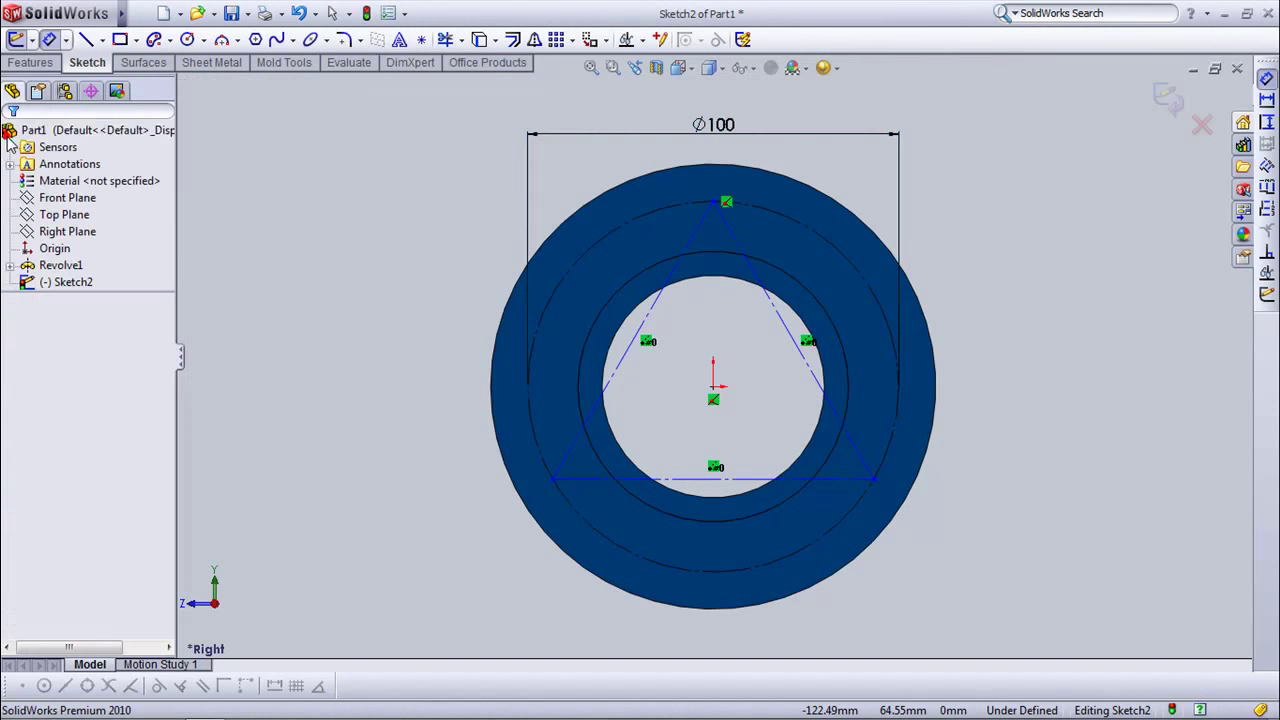
Make the triangle's bottom edge horizontal and exit Sketch2.
{"action": "left_click", "coordinate": [686, 489]}
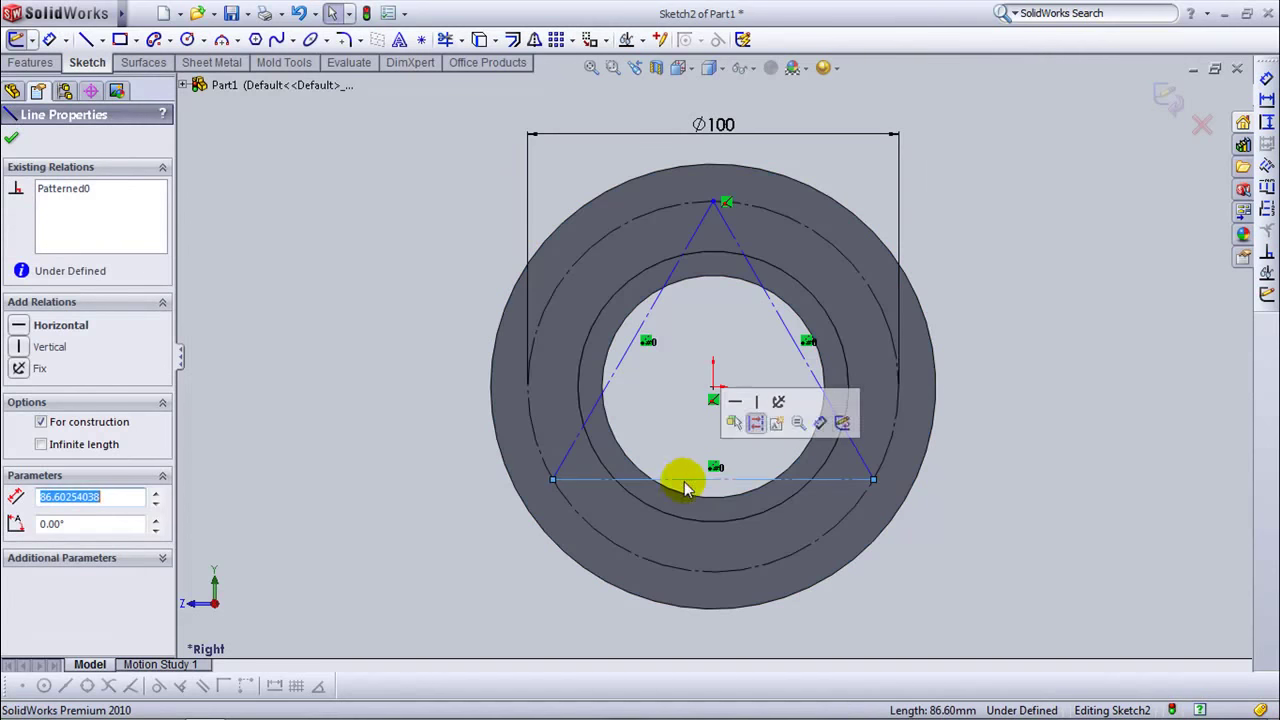
{"action": "left_click", "coordinate": [735, 402]}
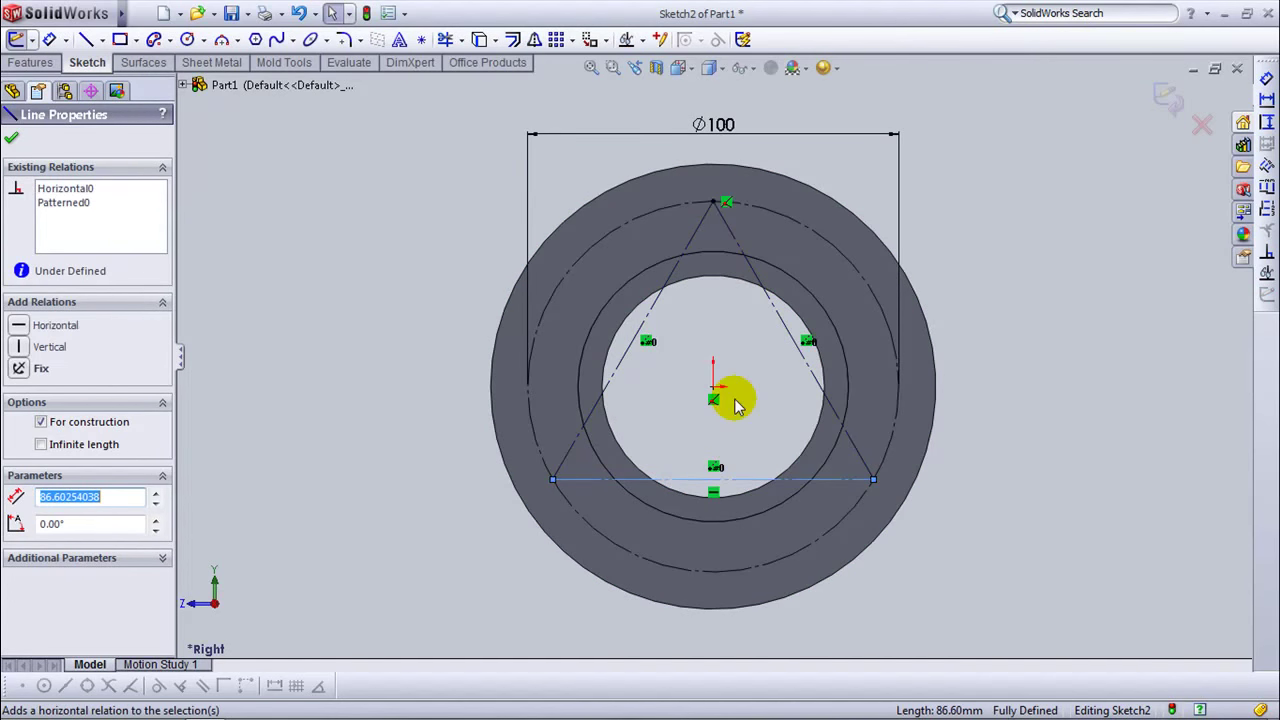
{"action": "left_click", "coordinate": [10, 139]}
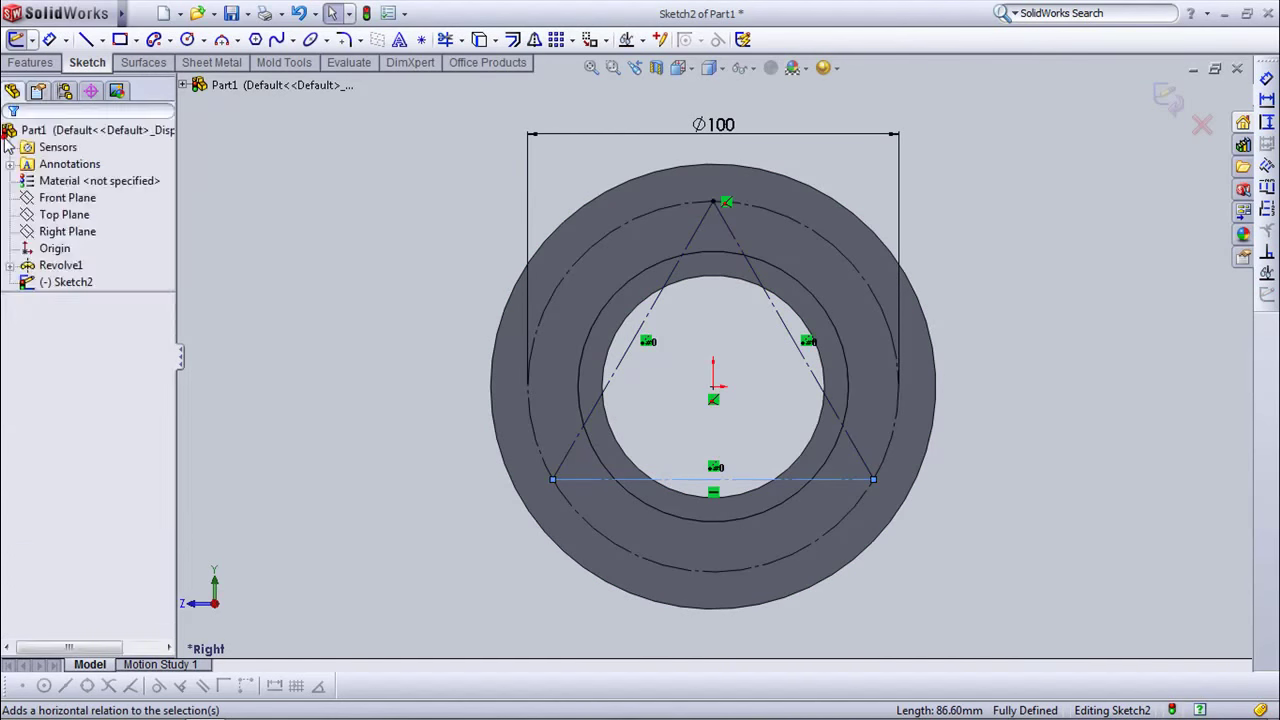
{"action": "left_click", "coordinate": [1163, 97]}
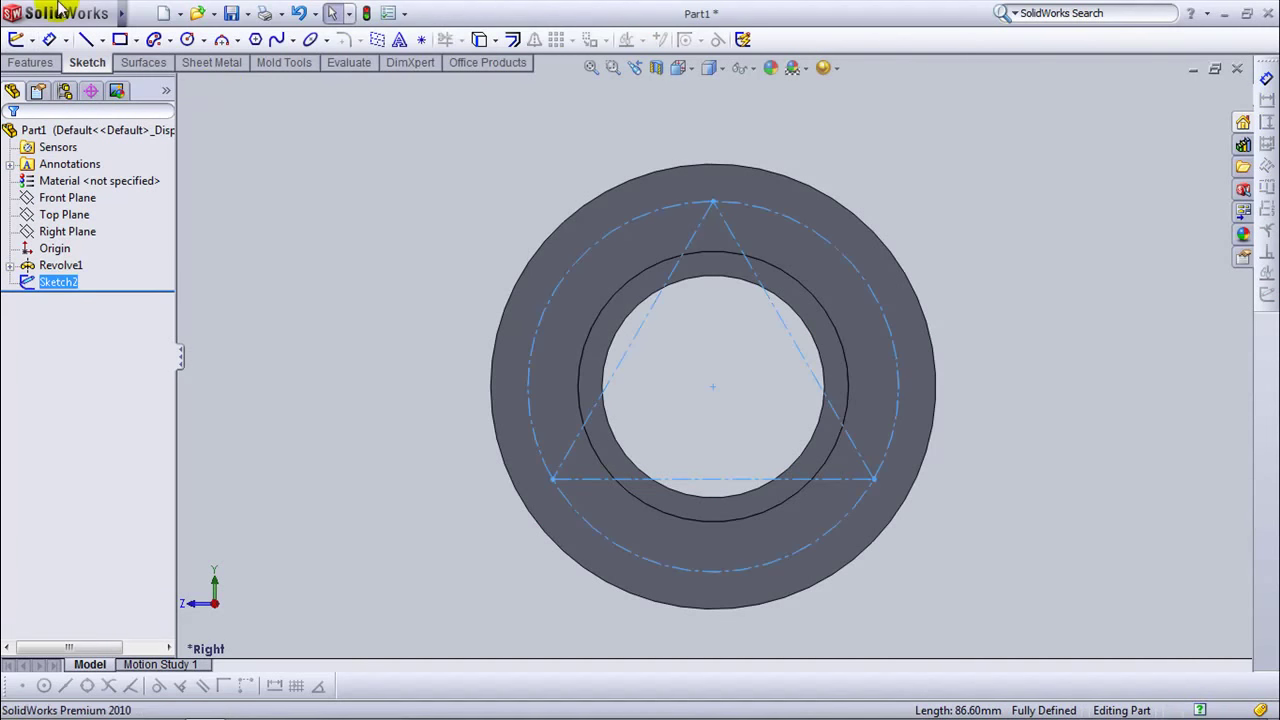
{"action": "mouse_move", "coordinate": [66, 13]}
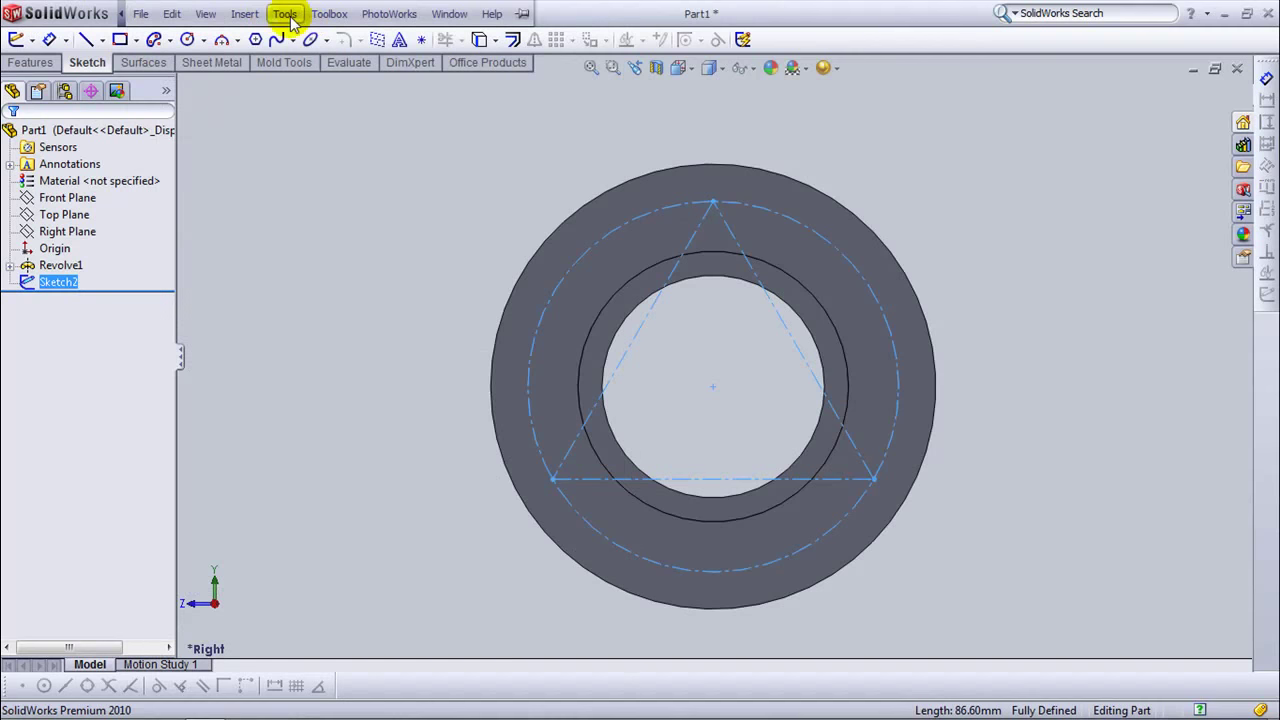
Enable Cosmetic threads and Shaded cosmetic threads in Document Properties > Detailing.
{"action": "left_click", "coordinate": [287, 16]}
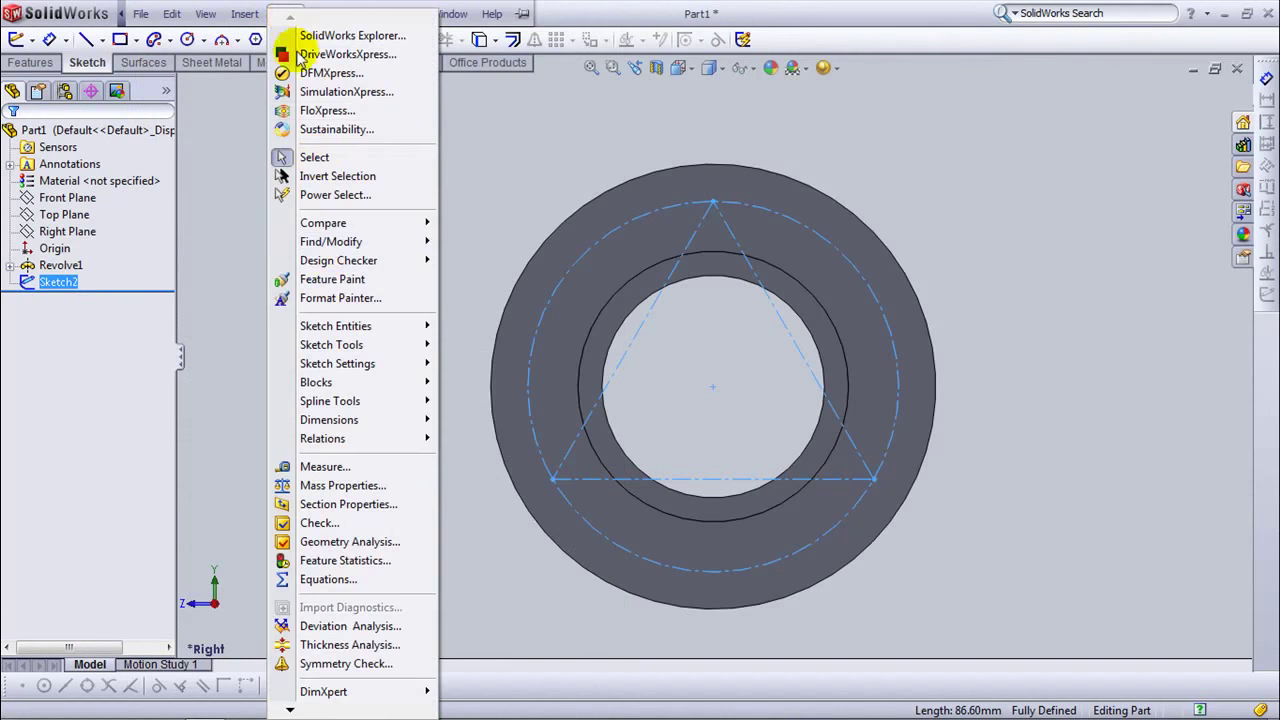
{"action": "left_click", "coordinate": [338, 684]}
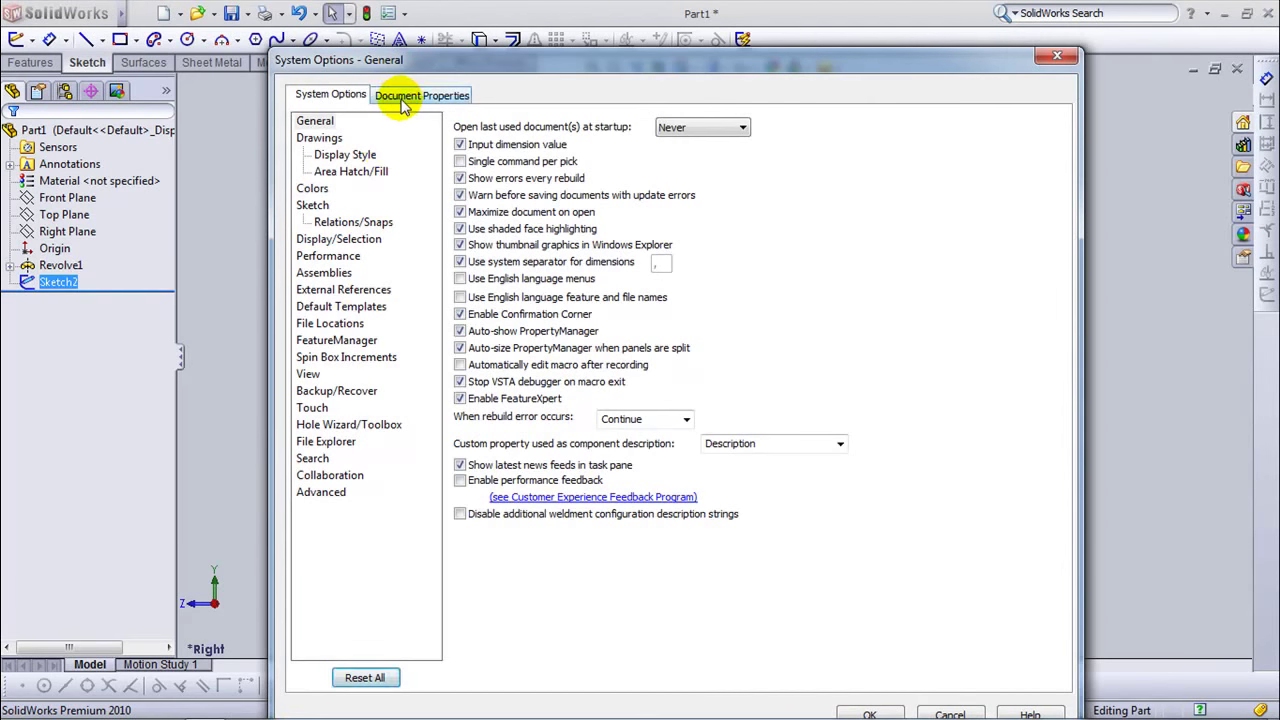
{"action": "left_click", "coordinate": [403, 102]}
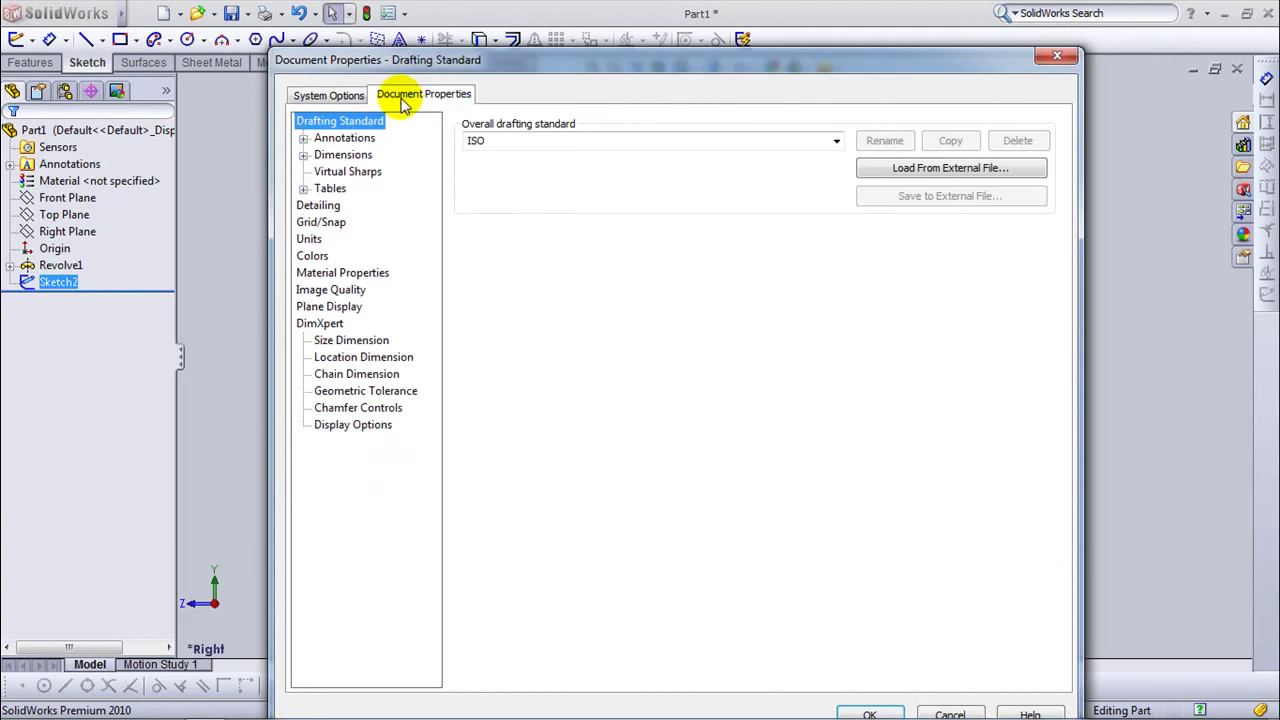
{"action": "left_click", "coordinate": [322, 206]}
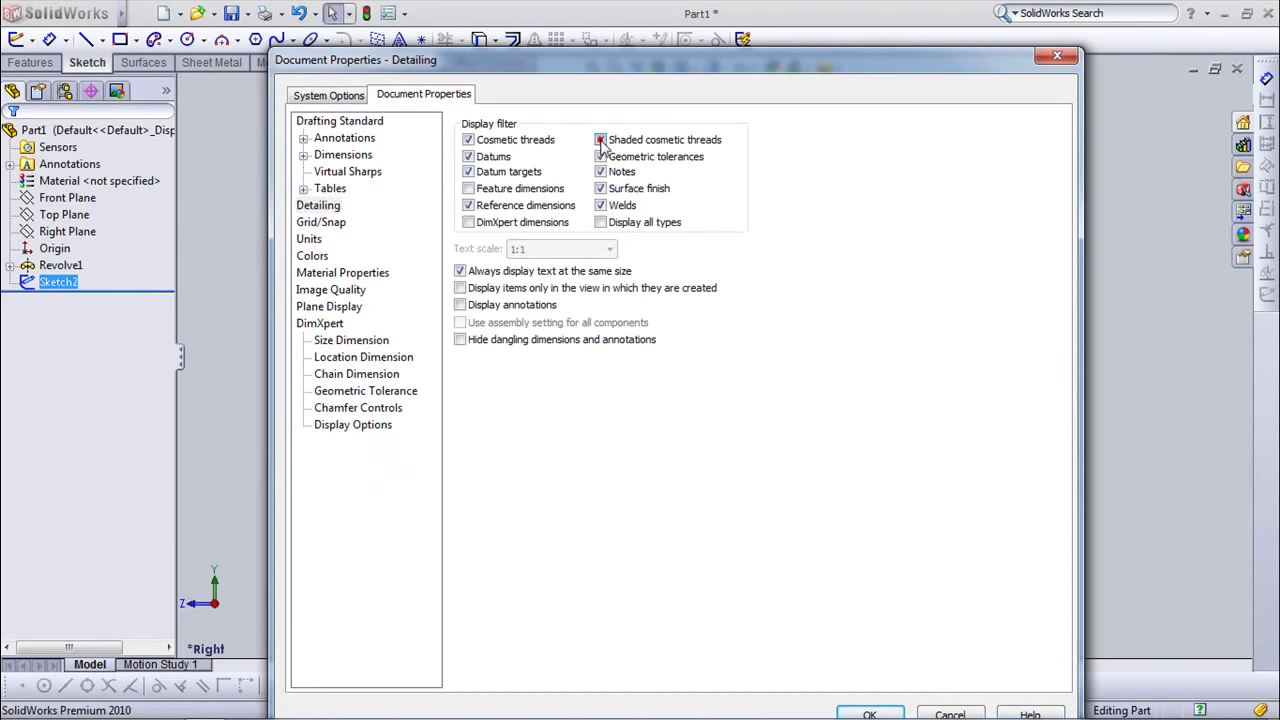
{"action": "left_click", "coordinate": [871, 714]}
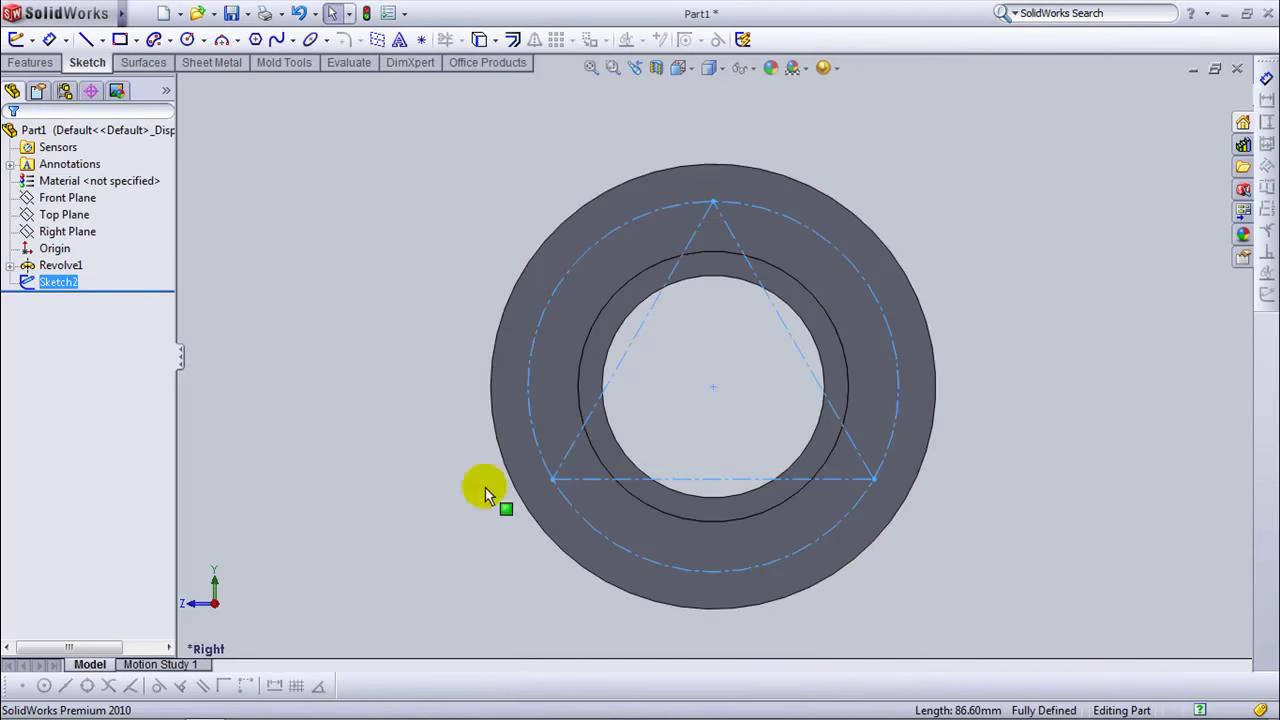
Configure a Hole Wizard M10x1.5 tapped hole, Through All, and begin placing its positions.
{"action": "left_click", "coordinate": [32, 62]}
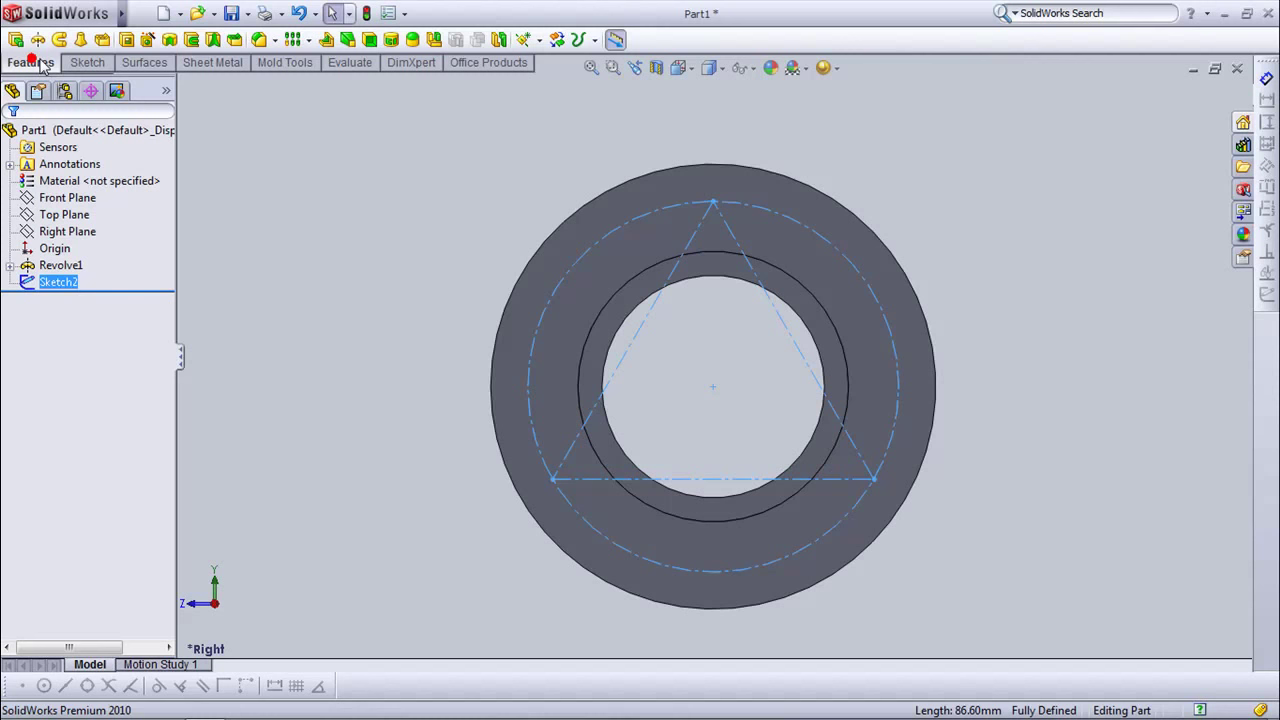
{"action": "left_click", "coordinate": [148, 38]}
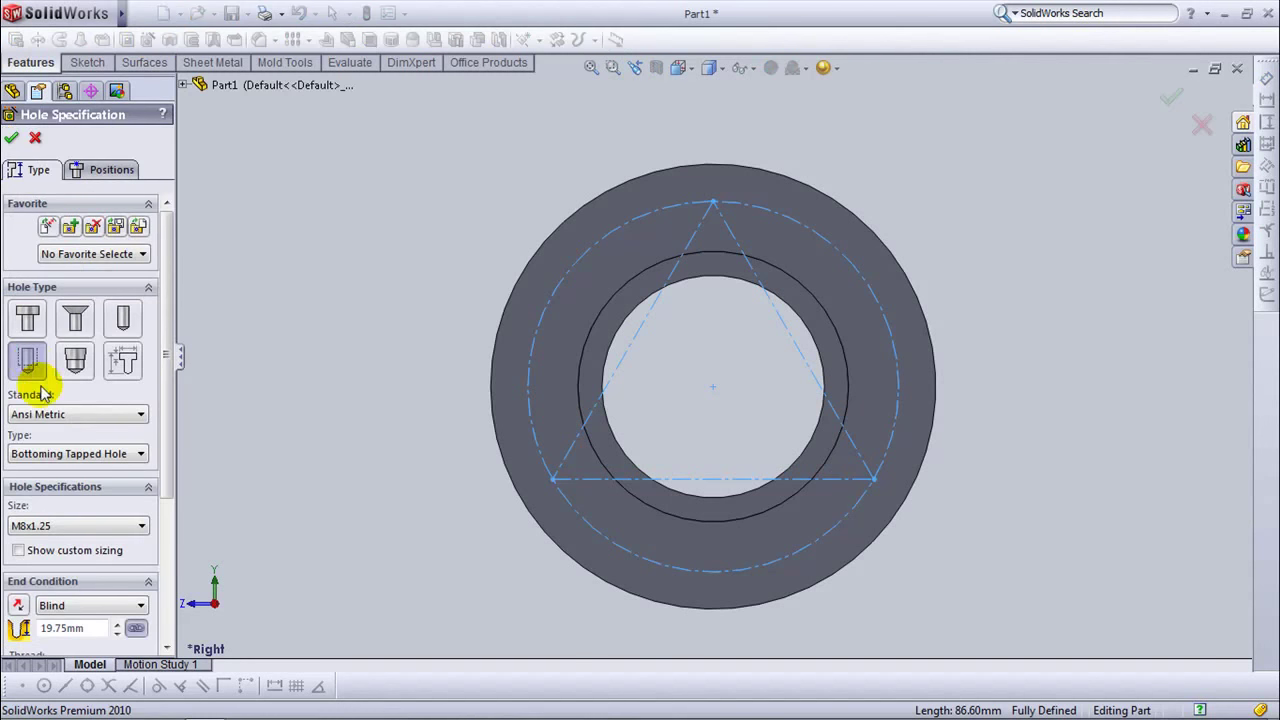
{"action": "left_click", "coordinate": [142, 526]}
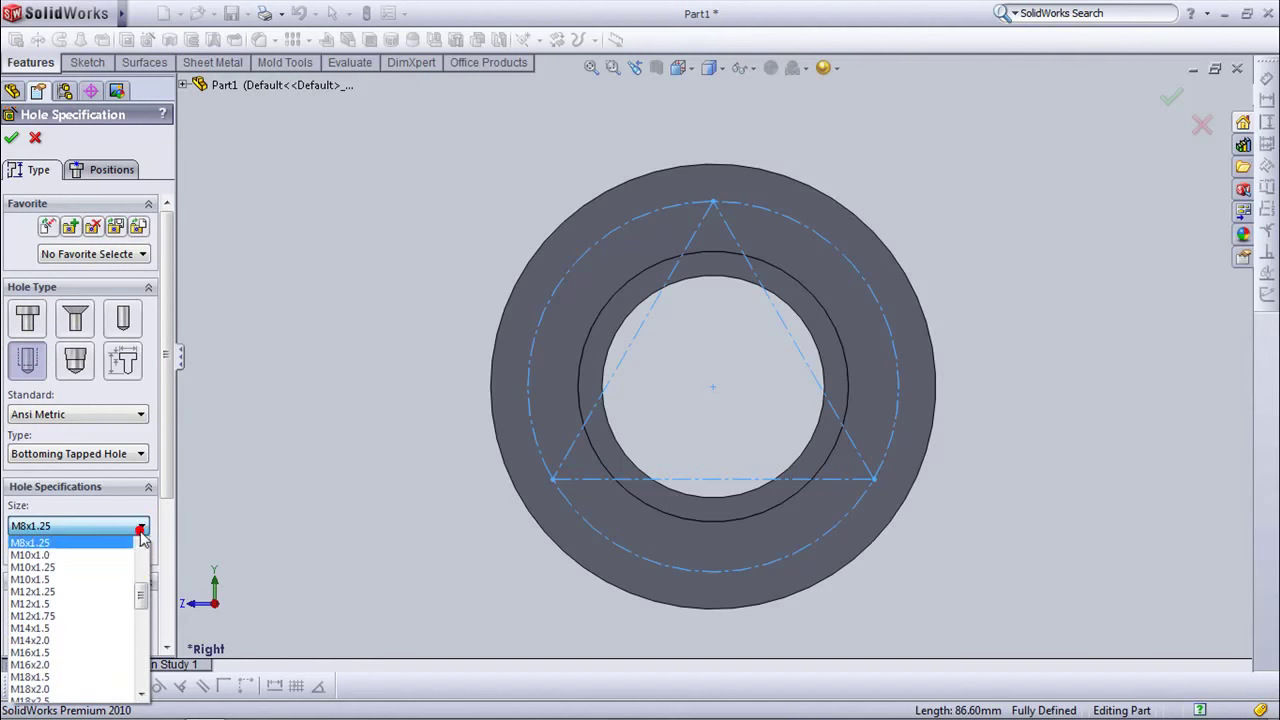
{"action": "left_click", "coordinate": [123, 581]}
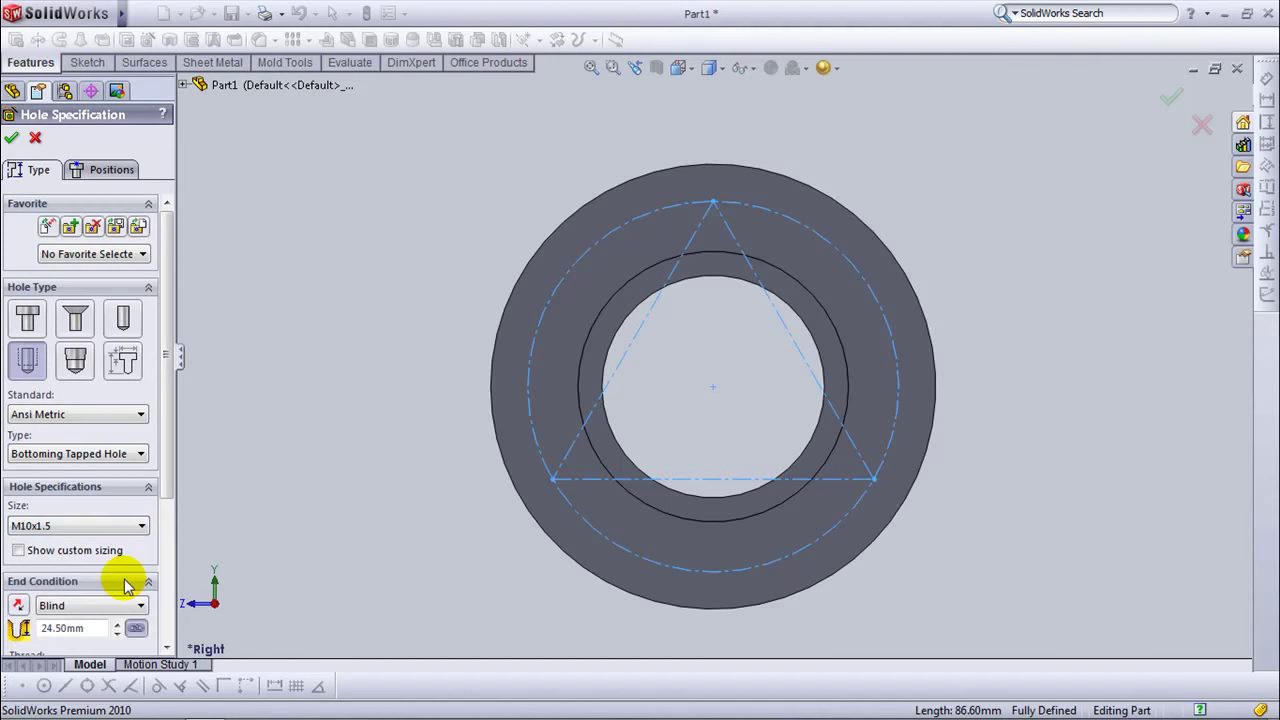
{"action": "left_click", "coordinate": [143, 607]}
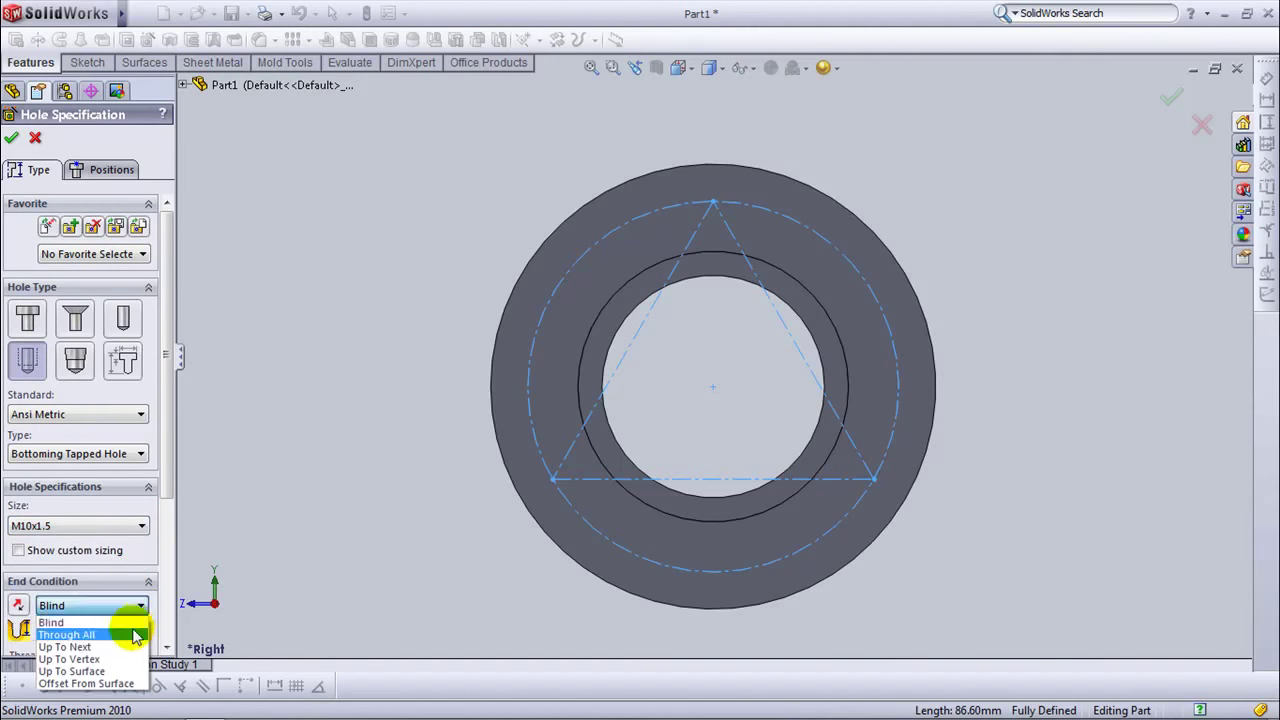
{"action": "left_click", "coordinate": [127, 632]}
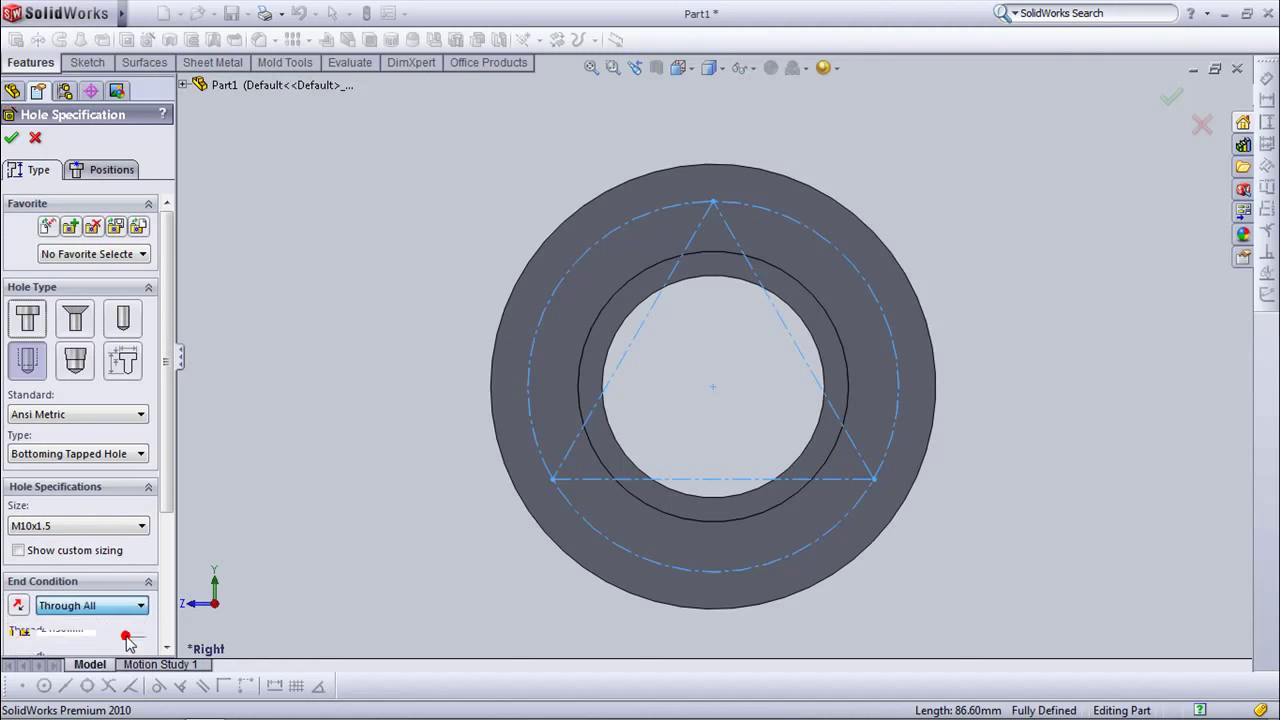
{"action": "left_click", "coordinate": [110, 169]}
{"action": "left_click", "coordinate": [85, 328]}
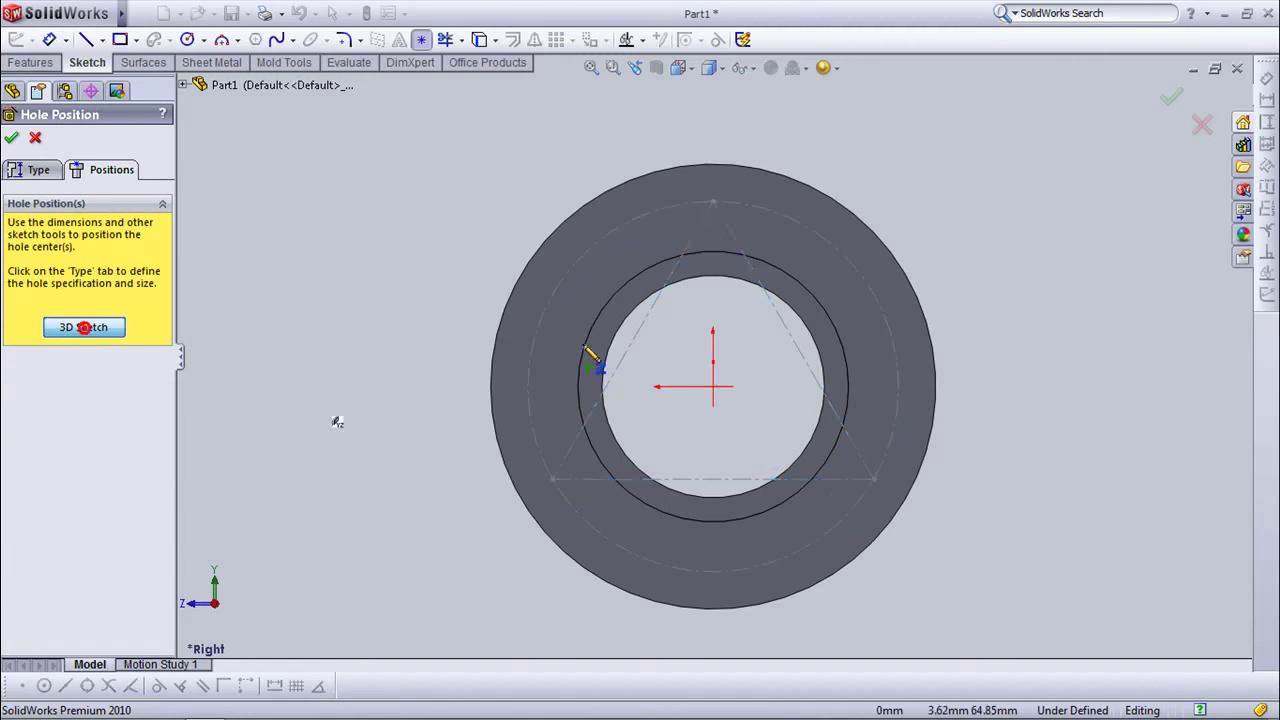
Place hole points at the triangle's three corners and create M10x1.5 Tapped Hole1.
{"action": "left_click", "coordinate": [712, 202]}
{"action": "left_click", "coordinate": [873, 479]}
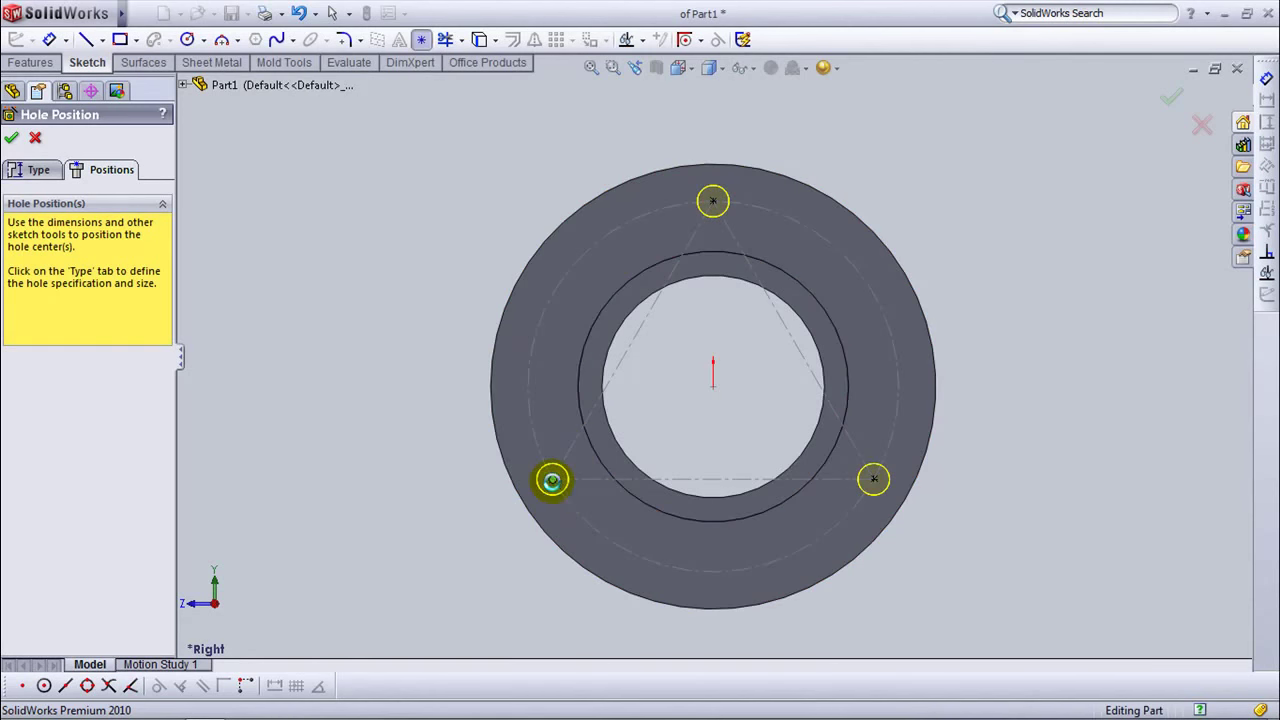
{"action": "left_click", "coordinate": [553, 484]}
{"action": "key", "text": "Return"}
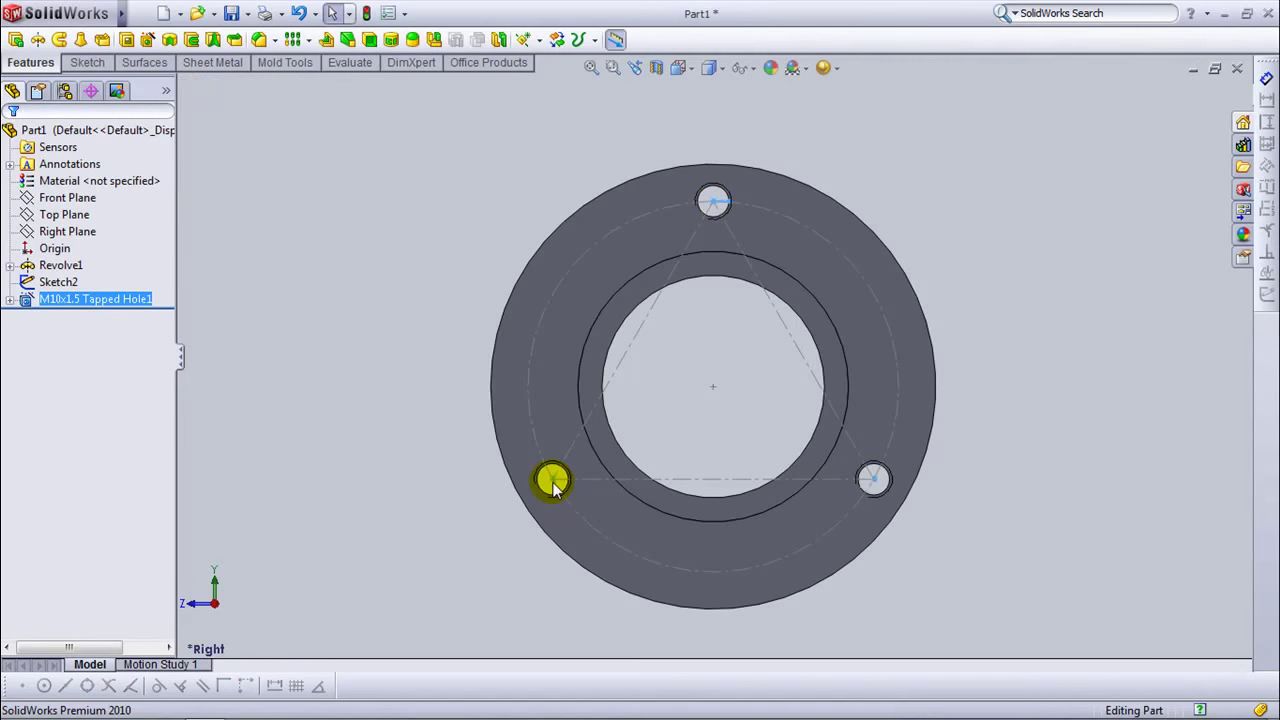
{"action": "left_click", "coordinate": [678, 67]}
{"action": "left_click", "coordinate": [710, 67]}
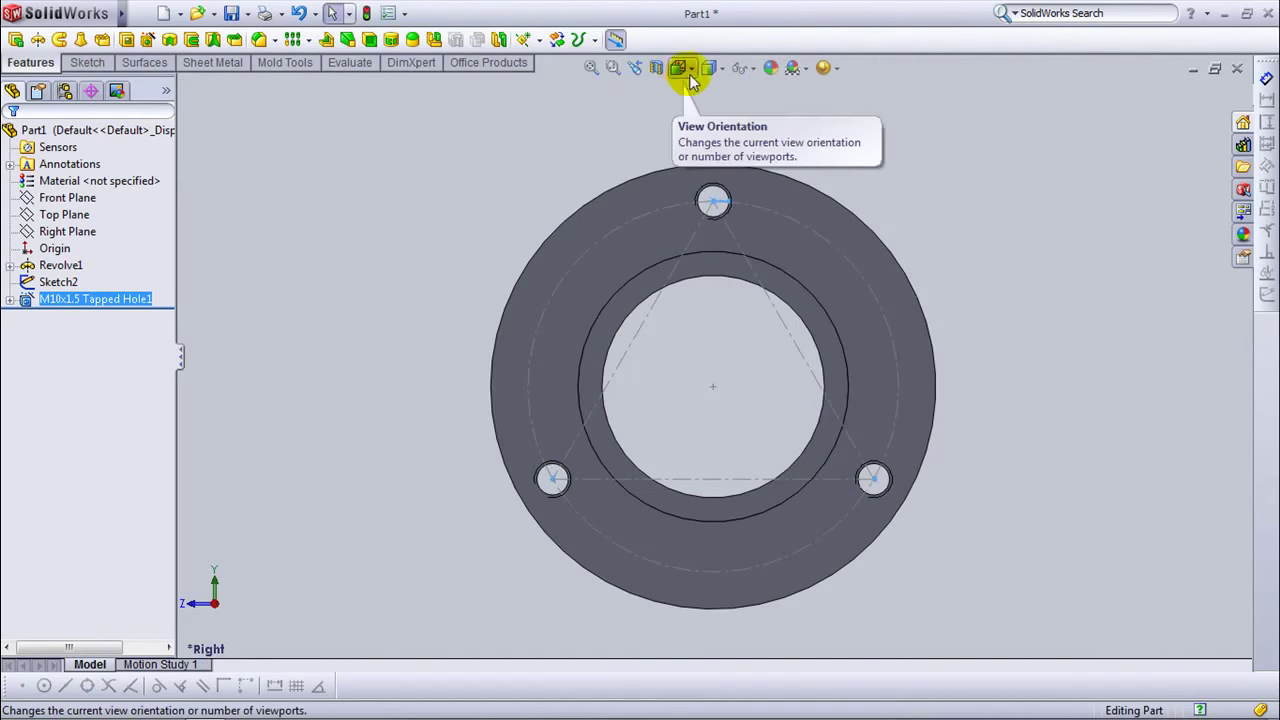
Turn the flange to the isometric view and hide the bolt-circle sketch Sketch2.
{"action": "left_click", "coordinate": [679, 67]}
{"action": "left_click", "coordinate": [726, 92]}
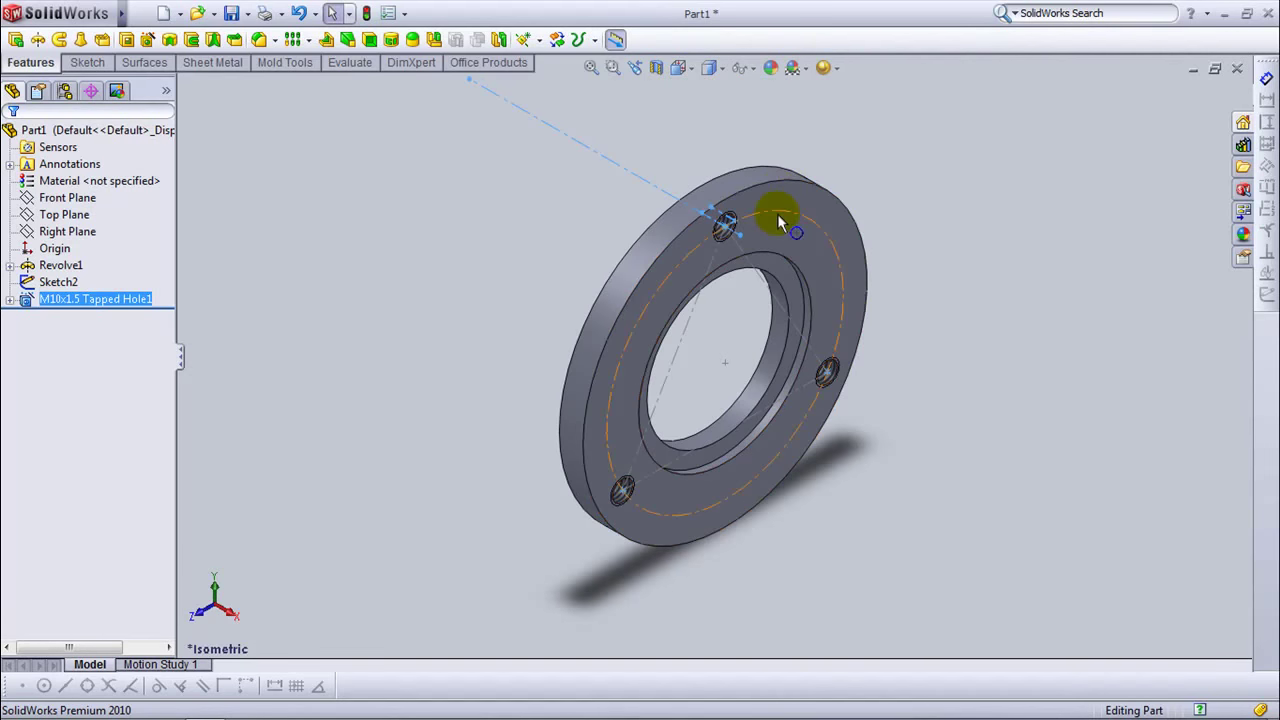
{"action": "left_click", "coordinate": [779, 219]}
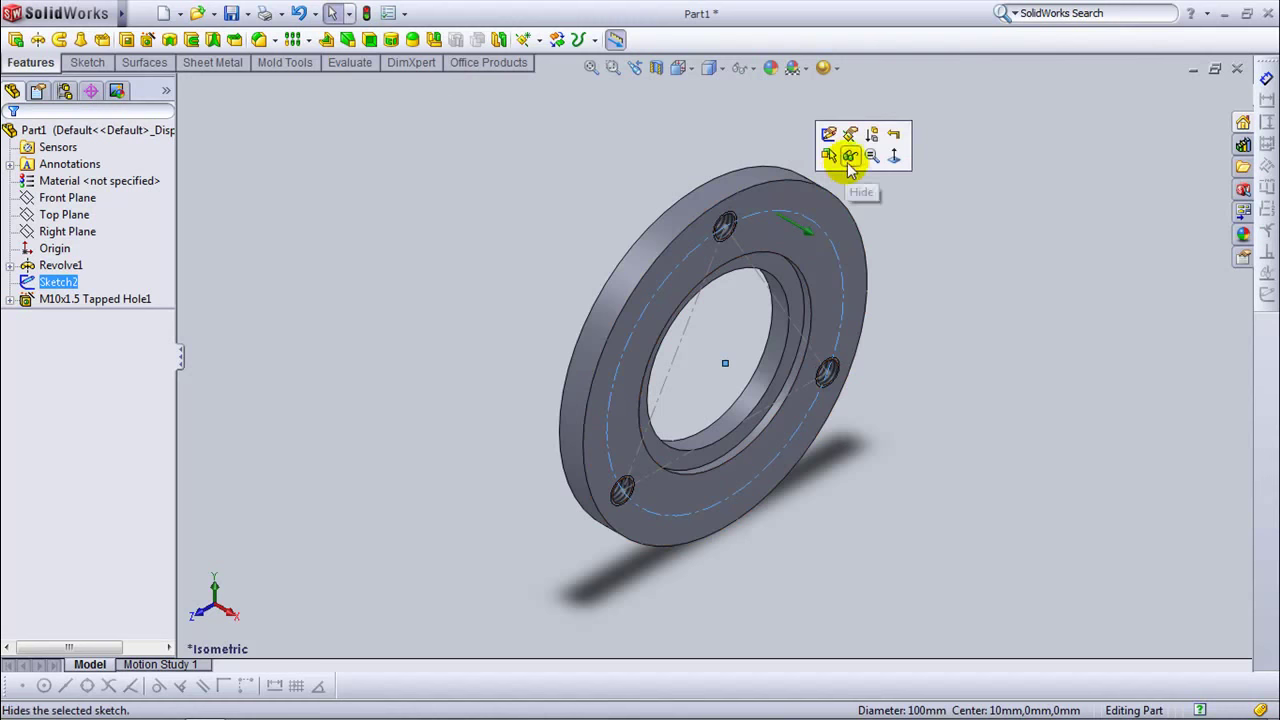
{"action": "left_click", "coordinate": [850, 156]}
{"action": "left_click", "coordinate": [903, 205]}
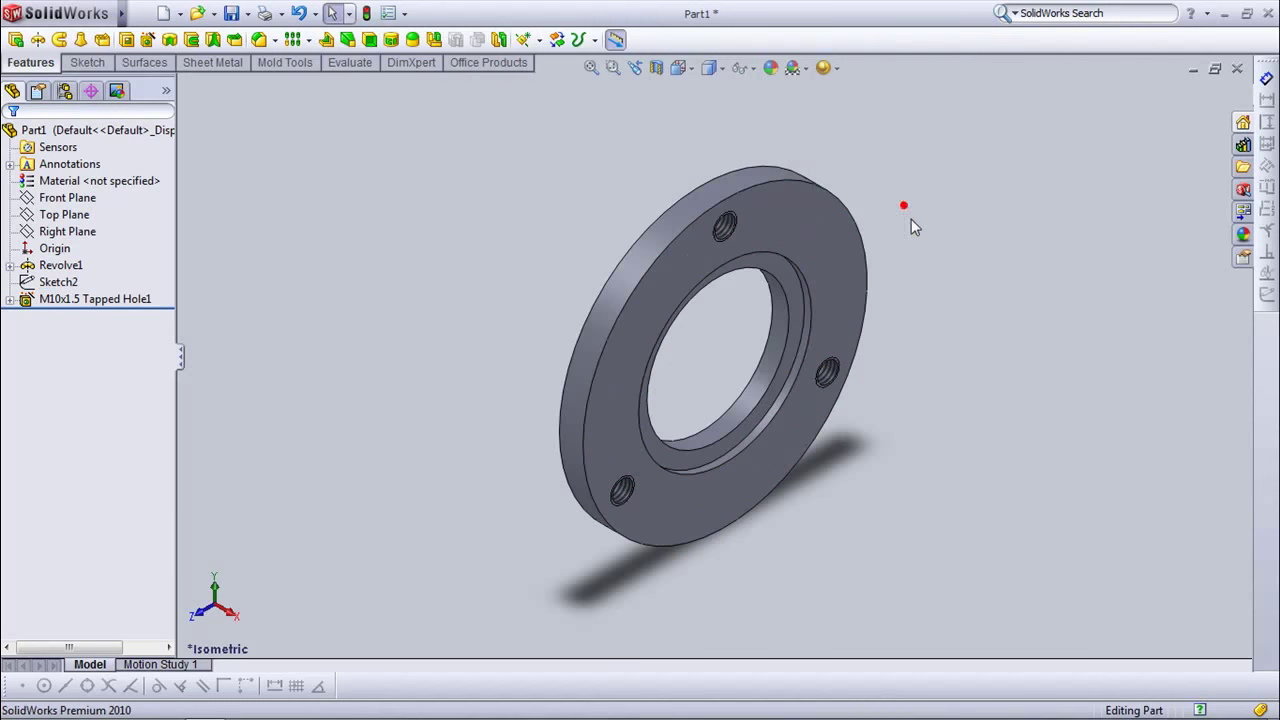
Orbit and zoom the flange to inspect one of the M10x1.5 threaded holes.
{"action": "mouse_move", "coordinate": [901, 198]}
{"action": "middle_mouse_down"}
{"action": "mouse_move", "coordinate": [880, 131]}
{"action": "mouse_move", "coordinate": [894, 166]}
{"action": "middle_mouse_up"}
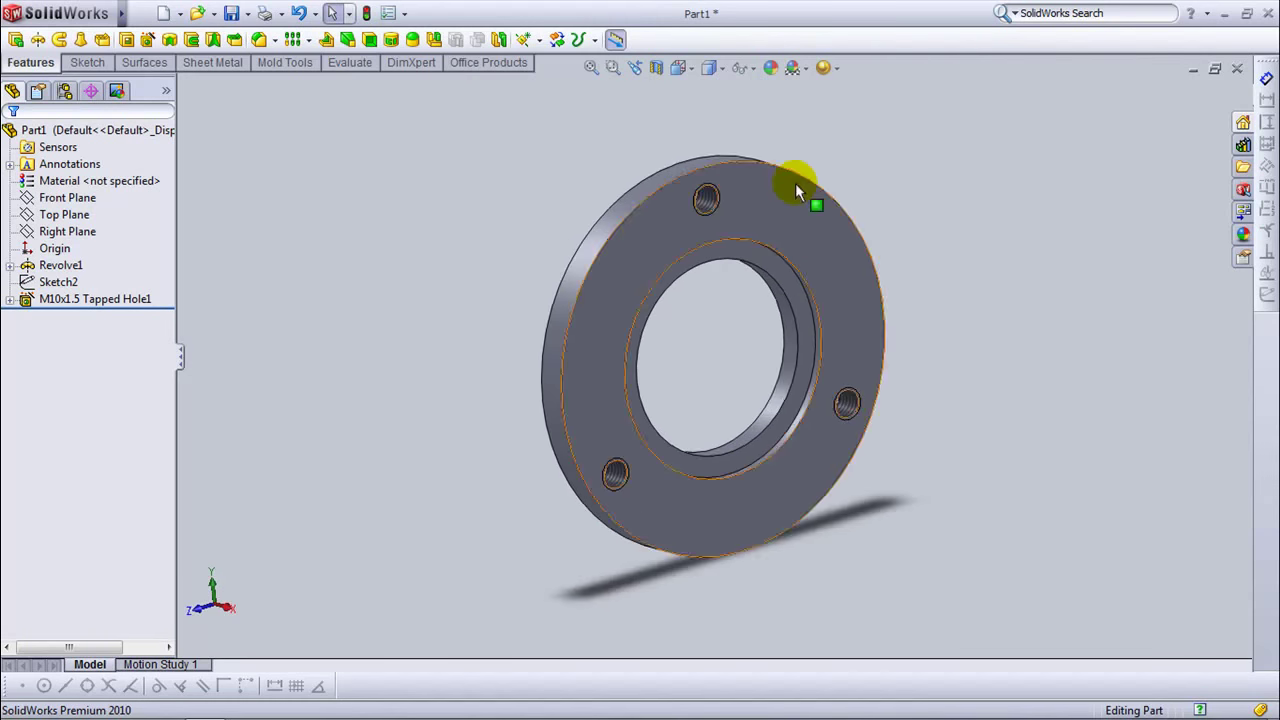
{"action": "scroll", "coordinate": [795, 193], "scroll_direction": "down", "scroll_amount": 5}
{"action": "scroll", "coordinate": [569, 277], "scroll_direction": "up", "scroll_amount": 5}
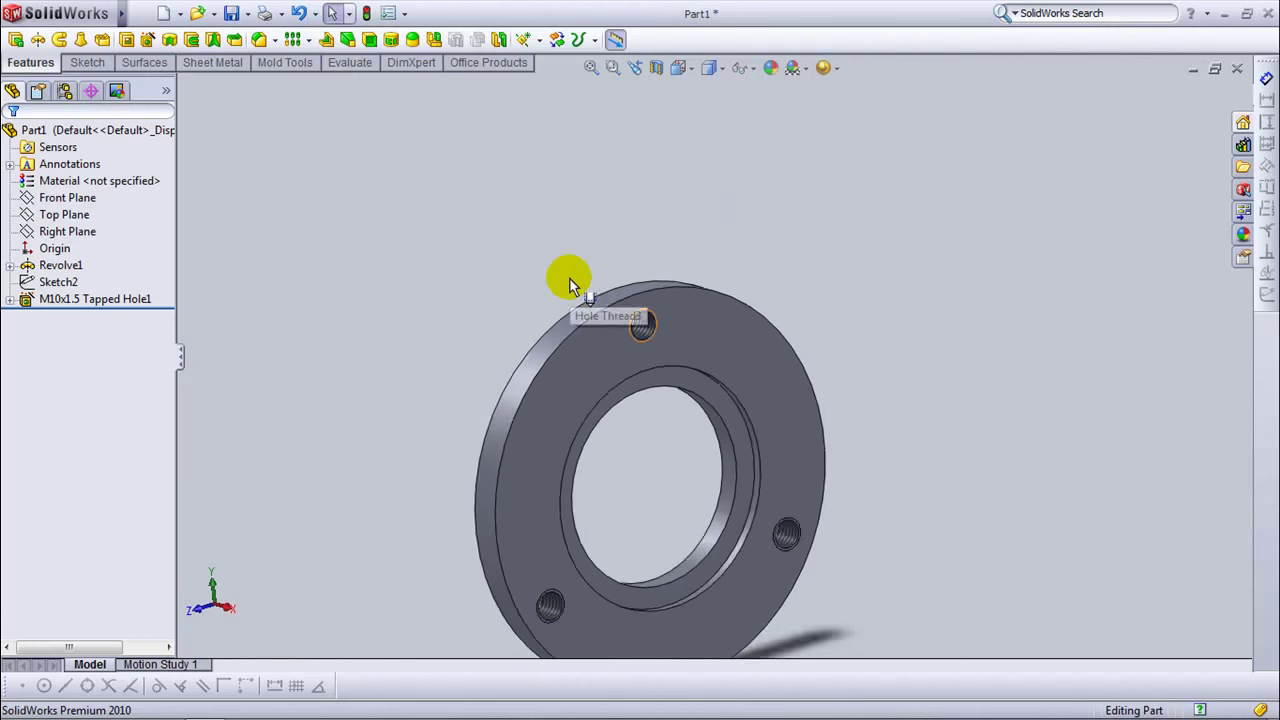